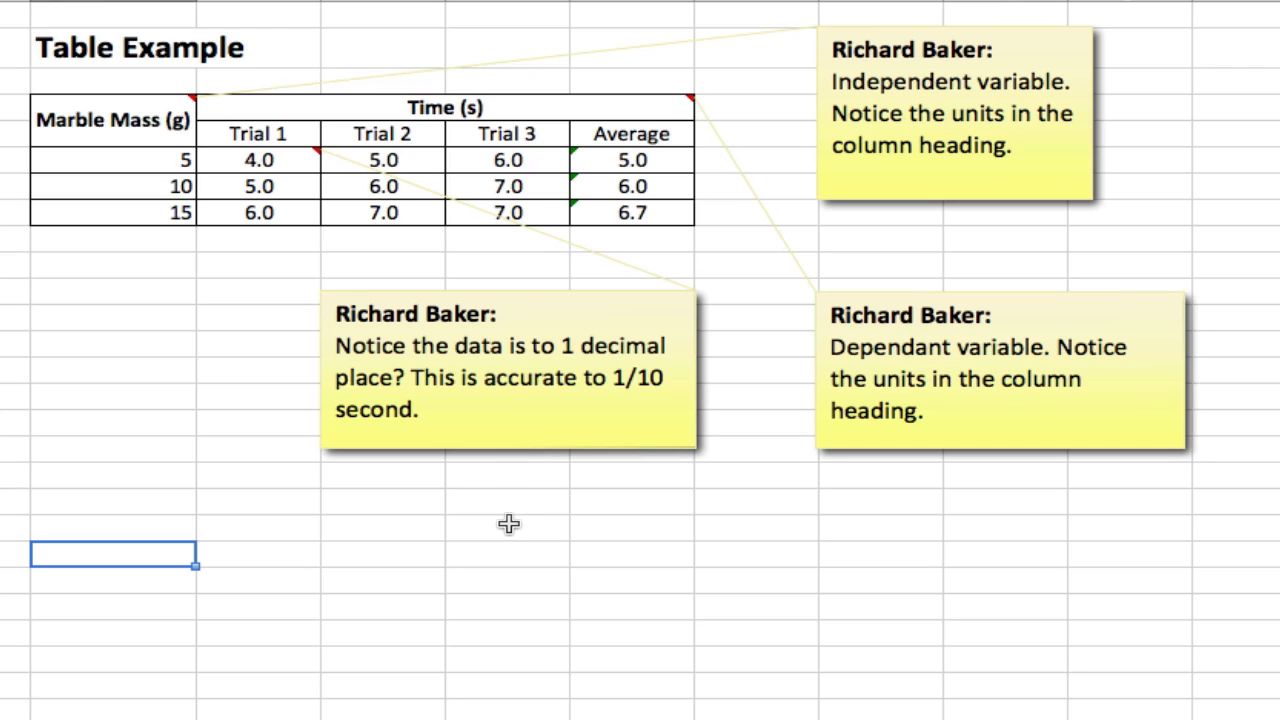
Enter the independent variable heading "Marble Mass (g)" in cell B22 below the example table.
{"action": "left_click", "coordinate": [115, 580]}
{"action": "left_click", "coordinate": [117, 558]}
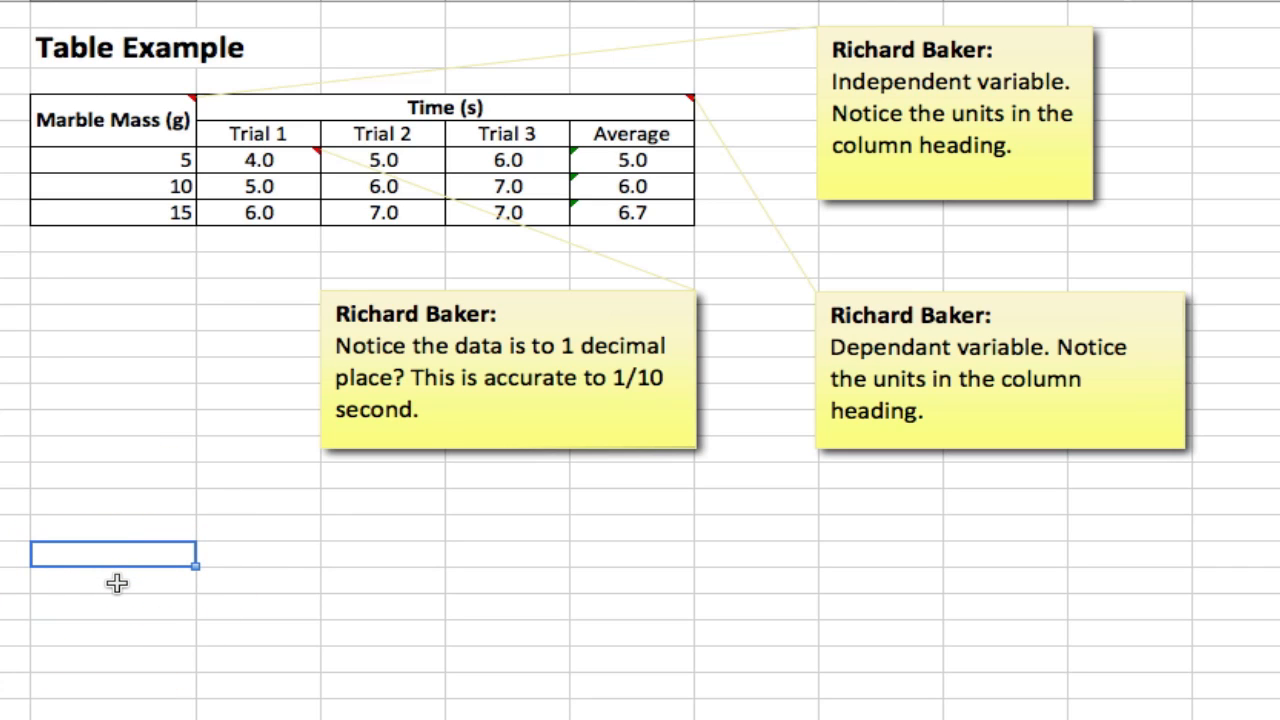
{"action": "left_click", "coordinate": [117, 583]}
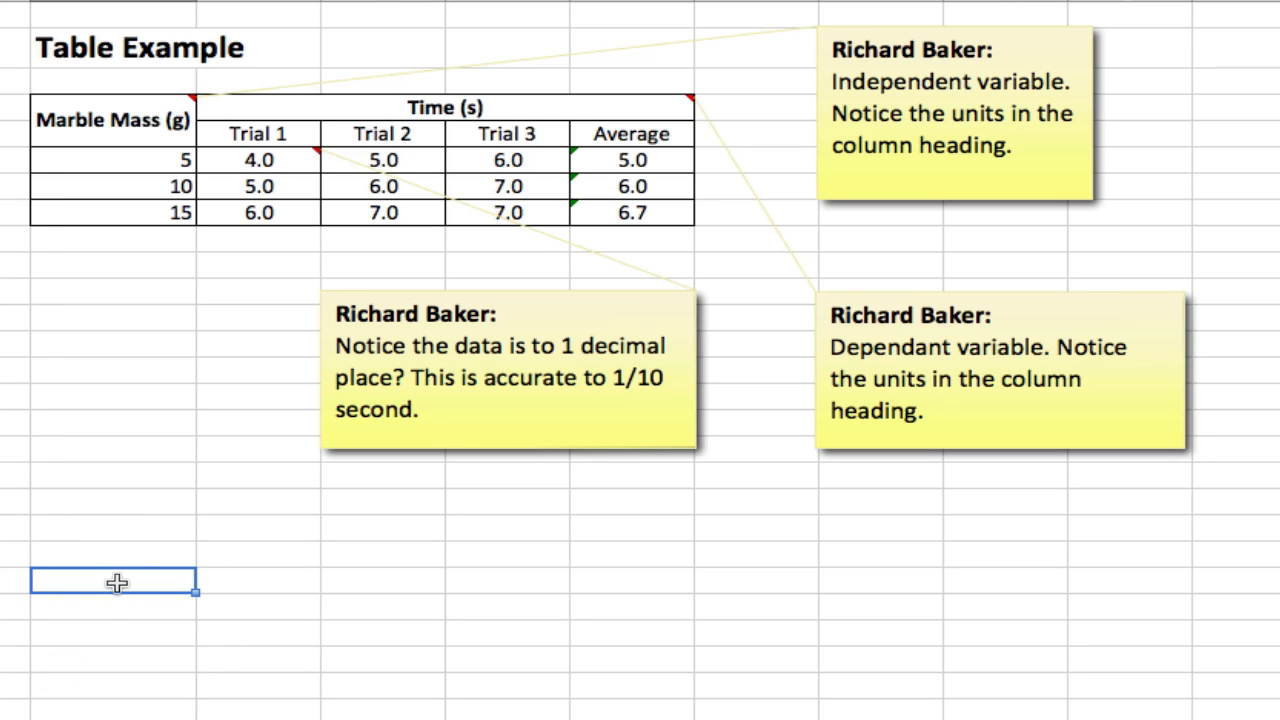
{"action": "type", "text": "Ma"}
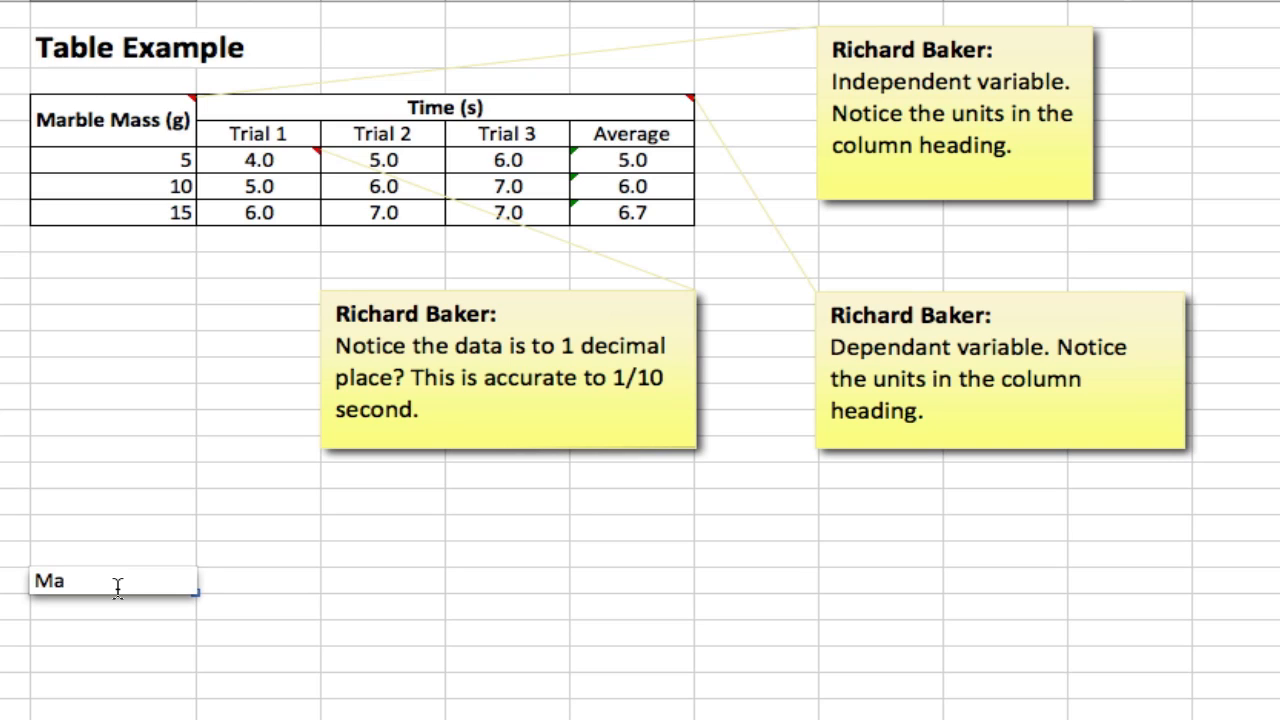
{"action": "type", "text": "rble Mass (g)"}
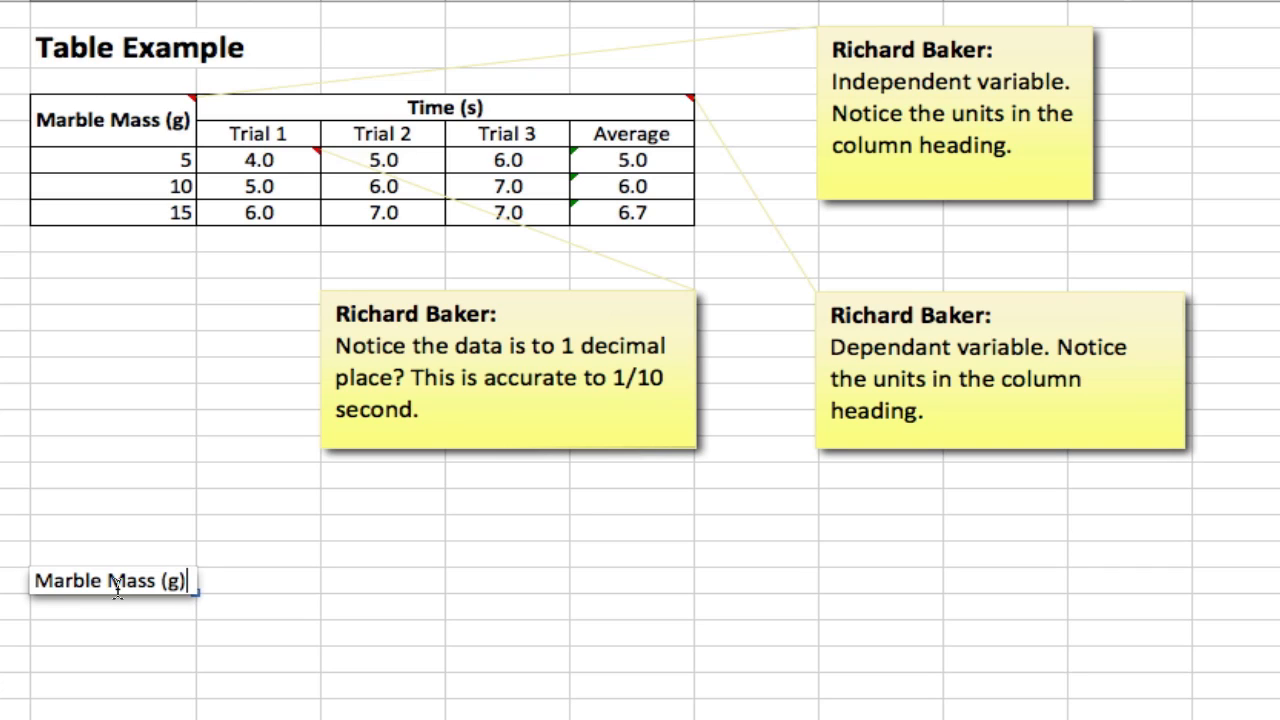
{"action": "key", "text": "Tab"}
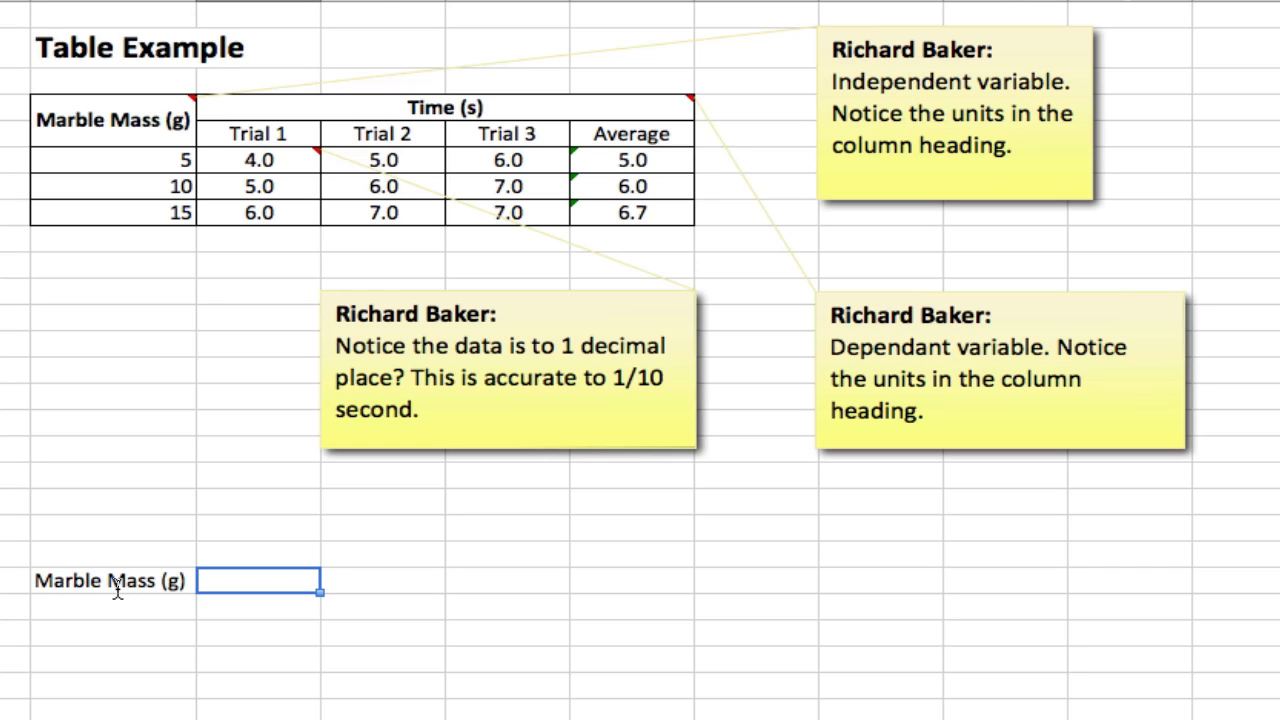
Enter the dependent variable heading "Time (s)" in cell C22, beside the marble mass heading.
{"action": "left_click", "coordinate": [368, 578]}
{"action": "left_click", "coordinate": [277, 579]}
{"action": "type", "text": "Time"}
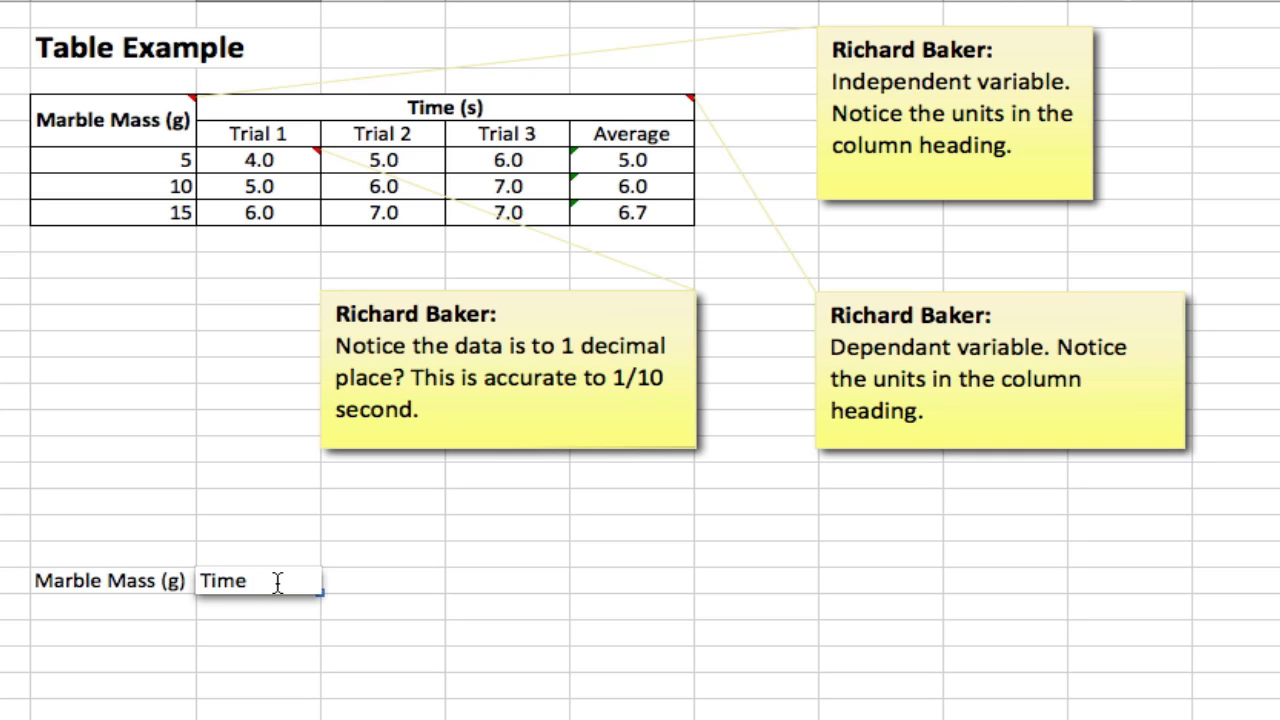
{"action": "type", "text": " (s)"}
{"action": "key", "text": "Return"}
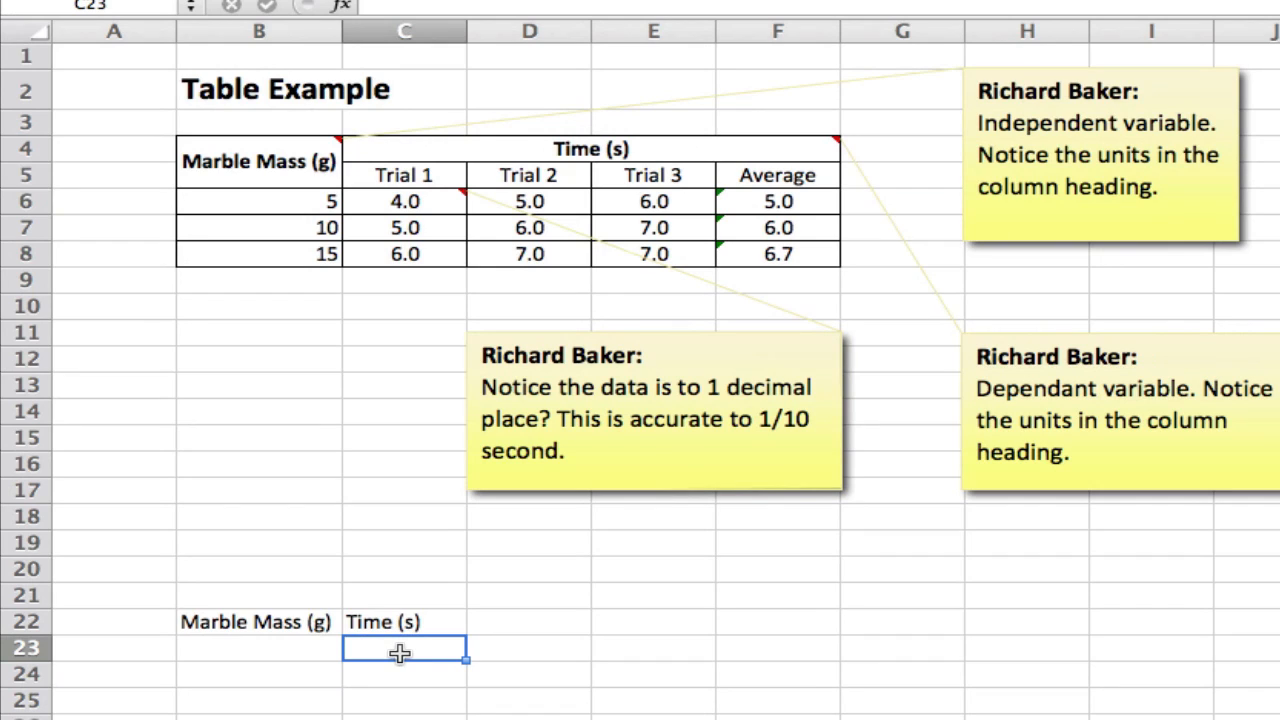
Enter the subheadings "Trial 1", "Trial 2" and "Trial 3" in cells C23 to E23 under the time heading.
{"action": "type", "text": "Trial"}
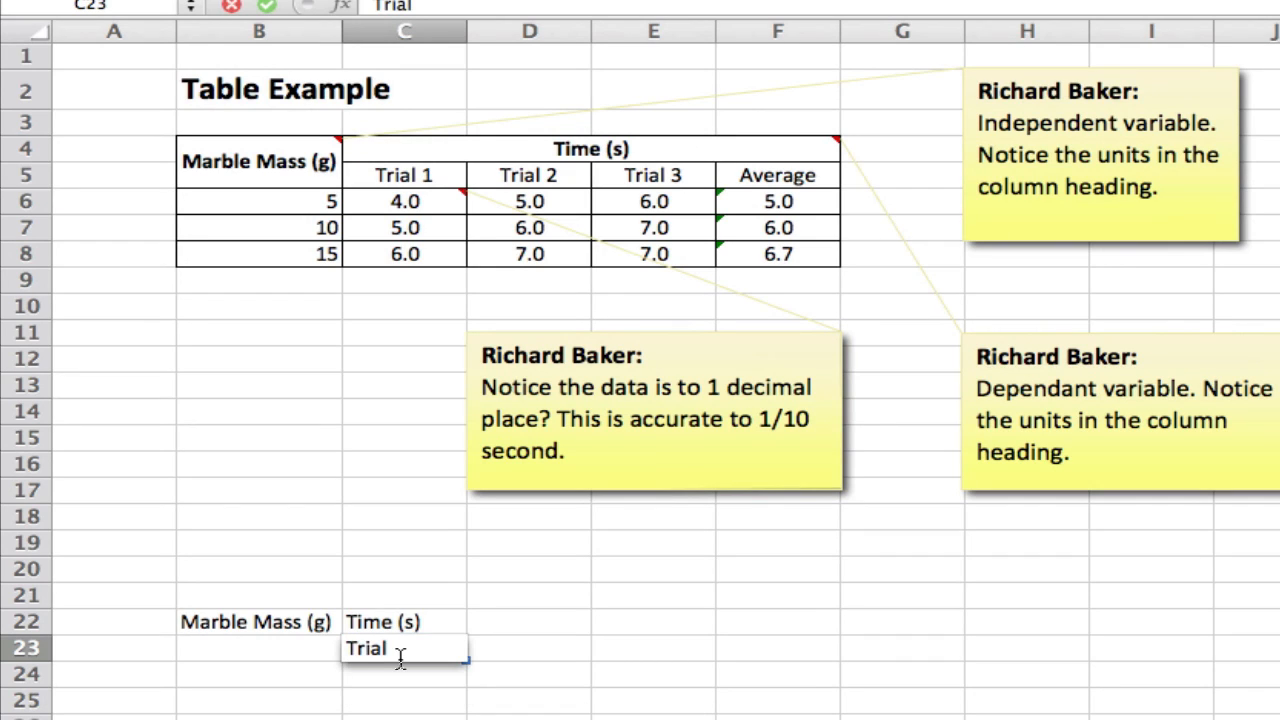
{"action": "type", "text": " 1"}
{"action": "left_click", "coordinate": [529, 652]}
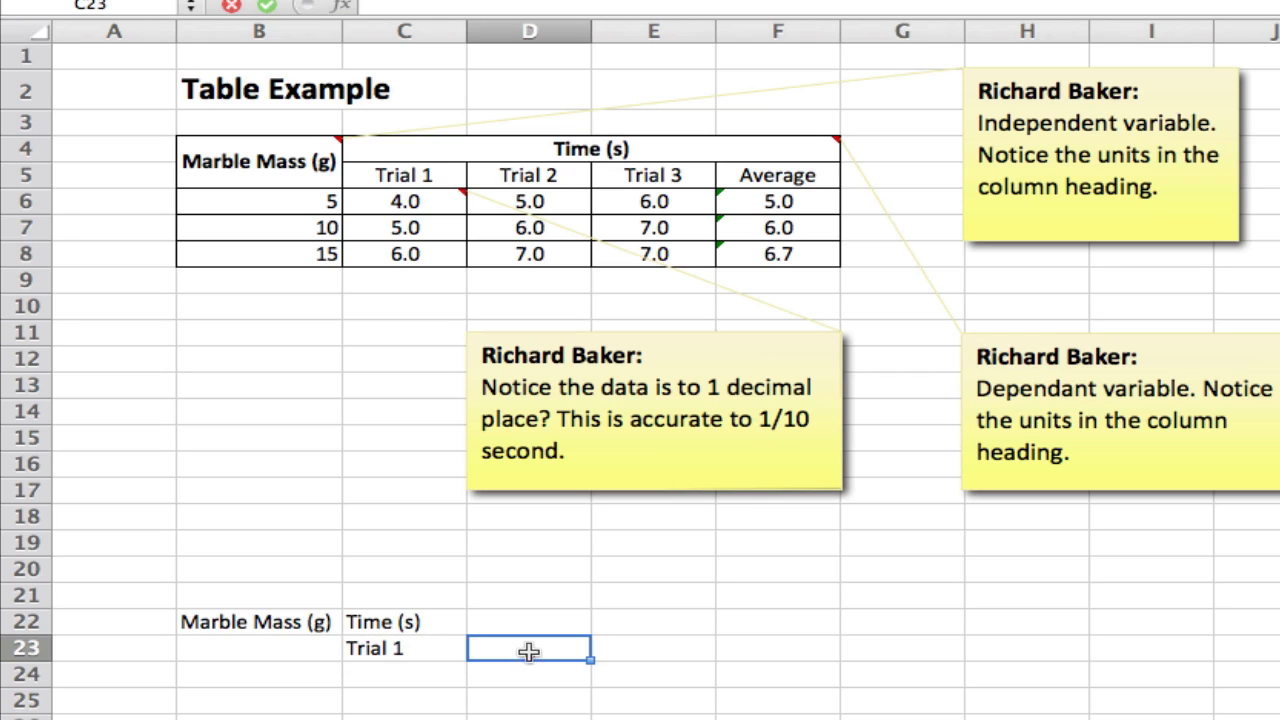
{"action": "type", "text": "Trial"}
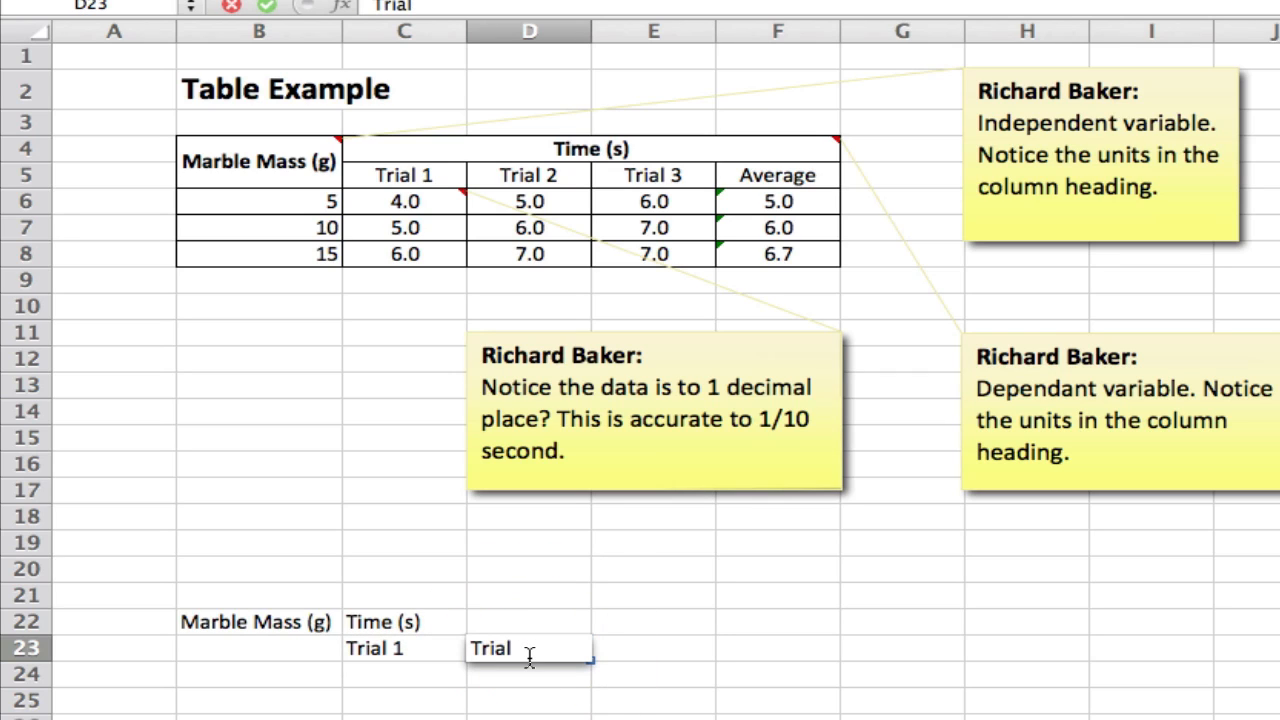
{"action": "type", "text": " 2"}
{"action": "key", "text": "Tab"}
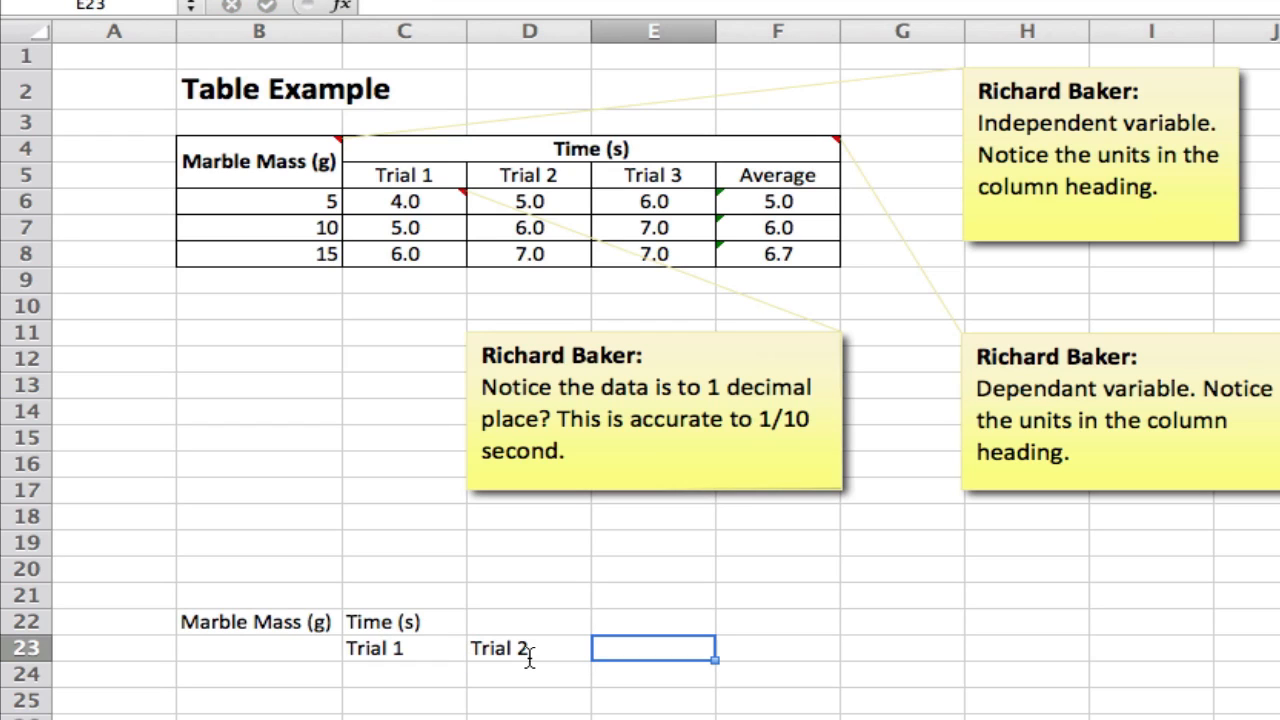
{"action": "type", "text": "Trai"}
{"action": "key", "text": "BackSpace"}
{"action": "key", "text": "BackSpace"}
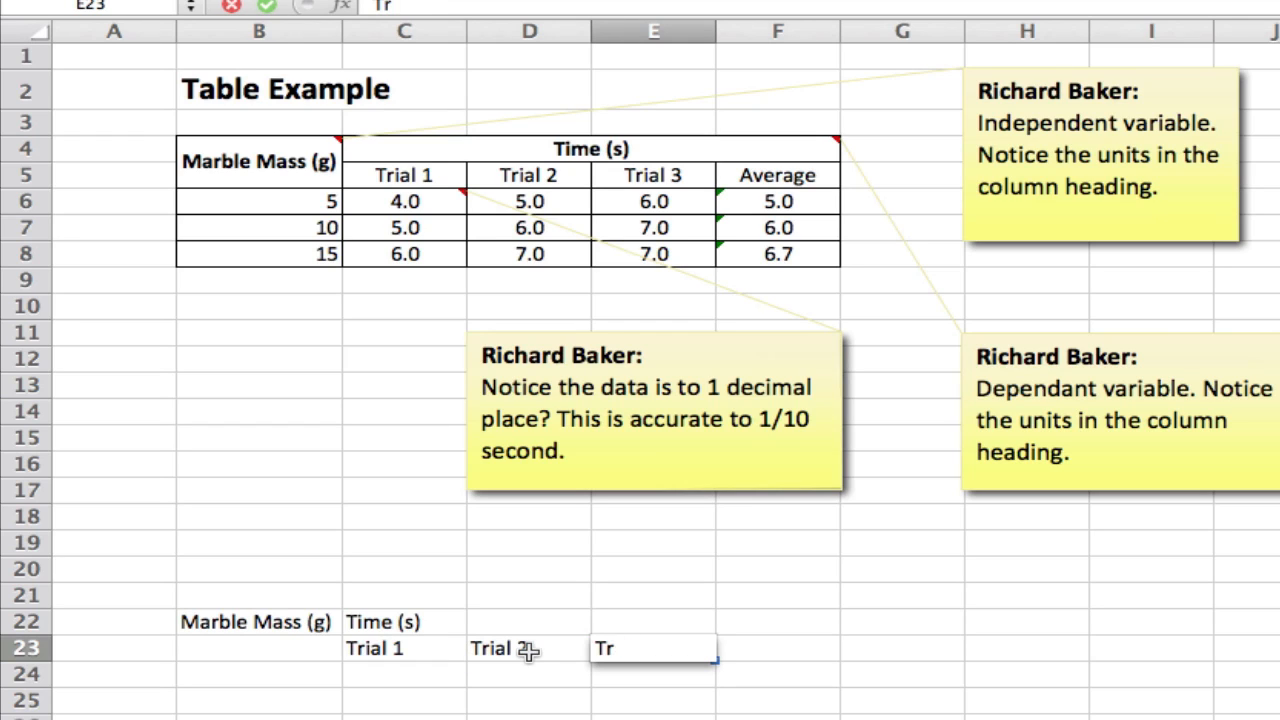
{"action": "type", "text": "ial 3"}
{"action": "key", "text": "Tab"}
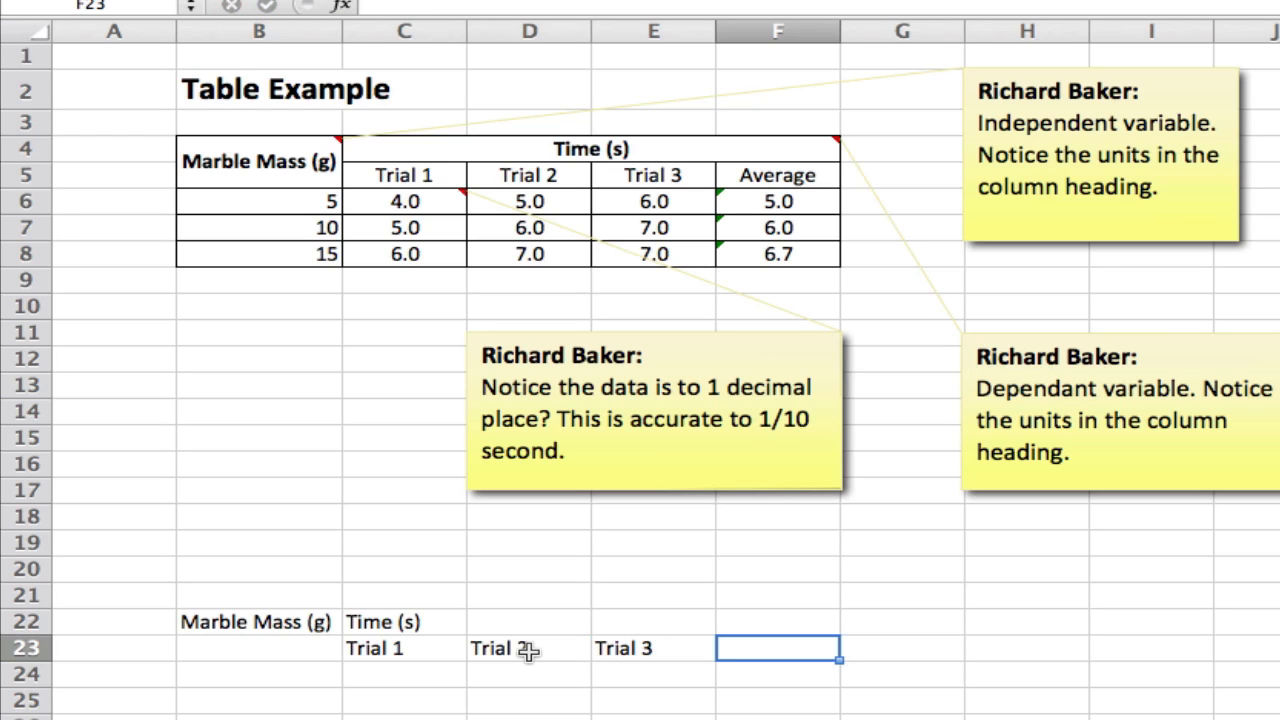
Enter the subheading "Average" in cell F23, after the three trial subheadings.
{"action": "type", "text": "Average"}
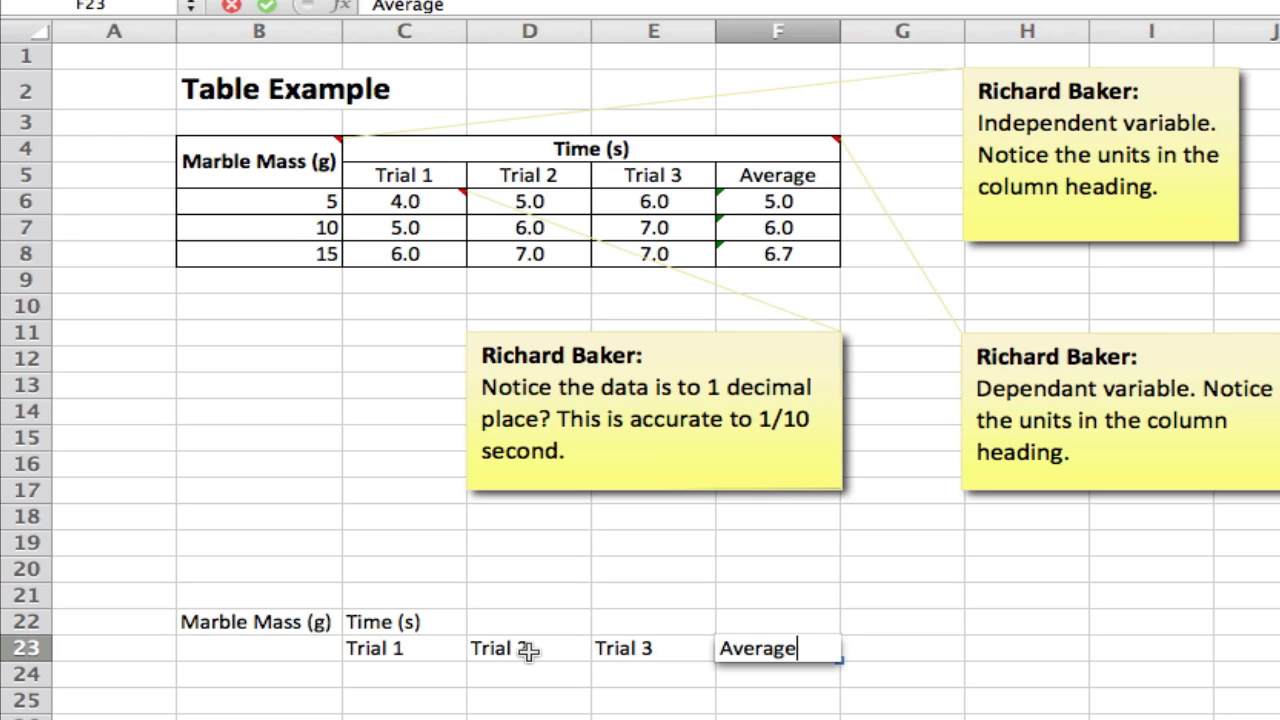
{"action": "type", "text": "s"}
{"action": "key", "text": "BackSpace"}
{"action": "key", "text": "Return"}
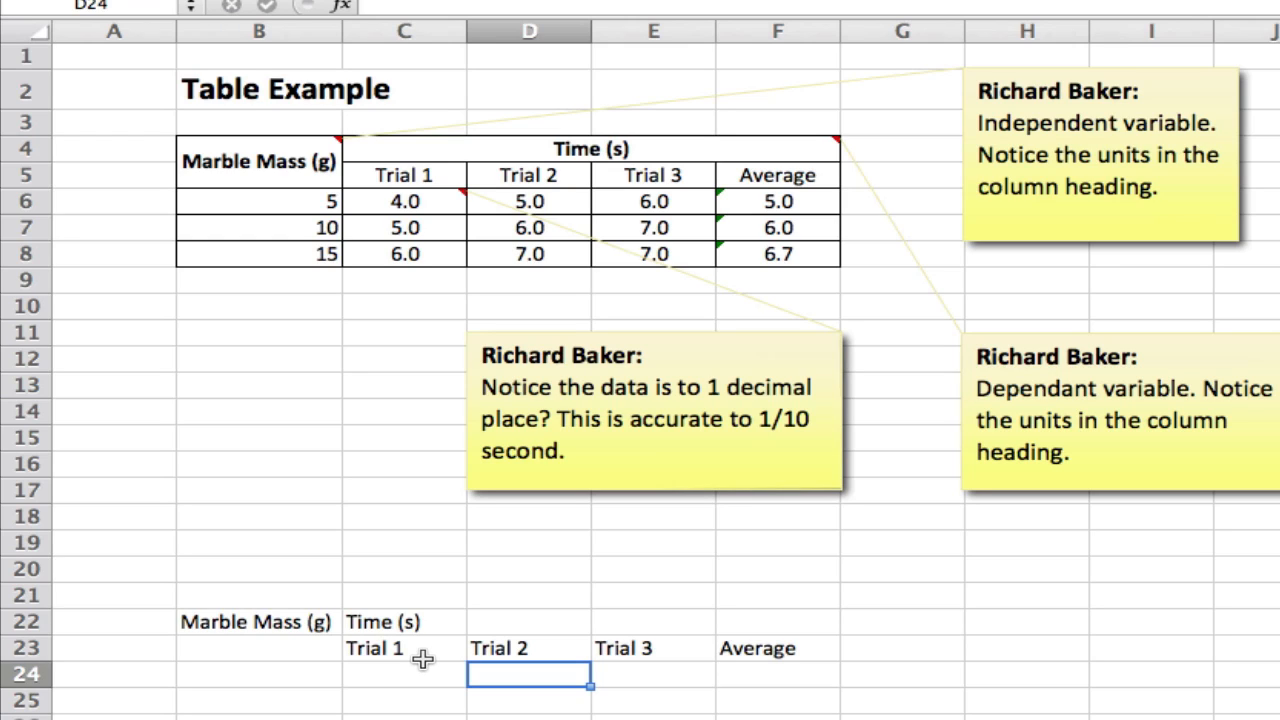
Enter the marble masses 5, 10 and 15 in cells B24 to B26.
{"action": "left_click", "coordinate": [314, 679]}
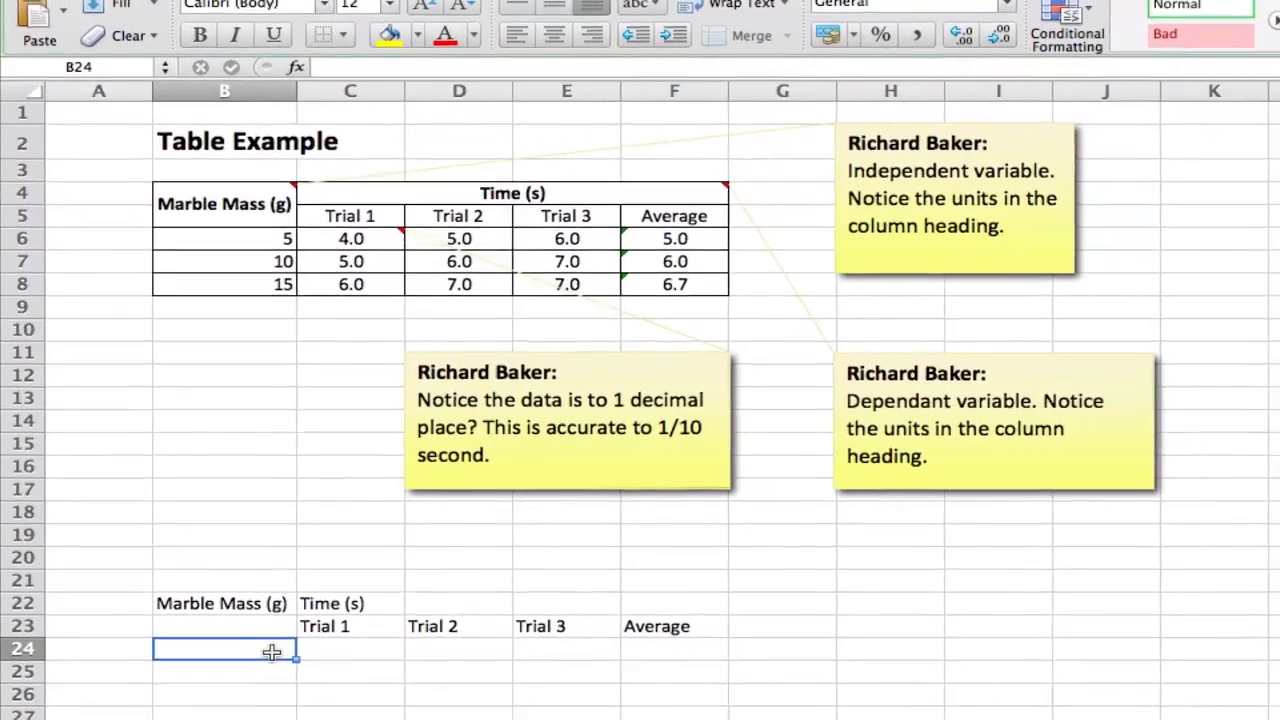
{"action": "type", "text": "5"}
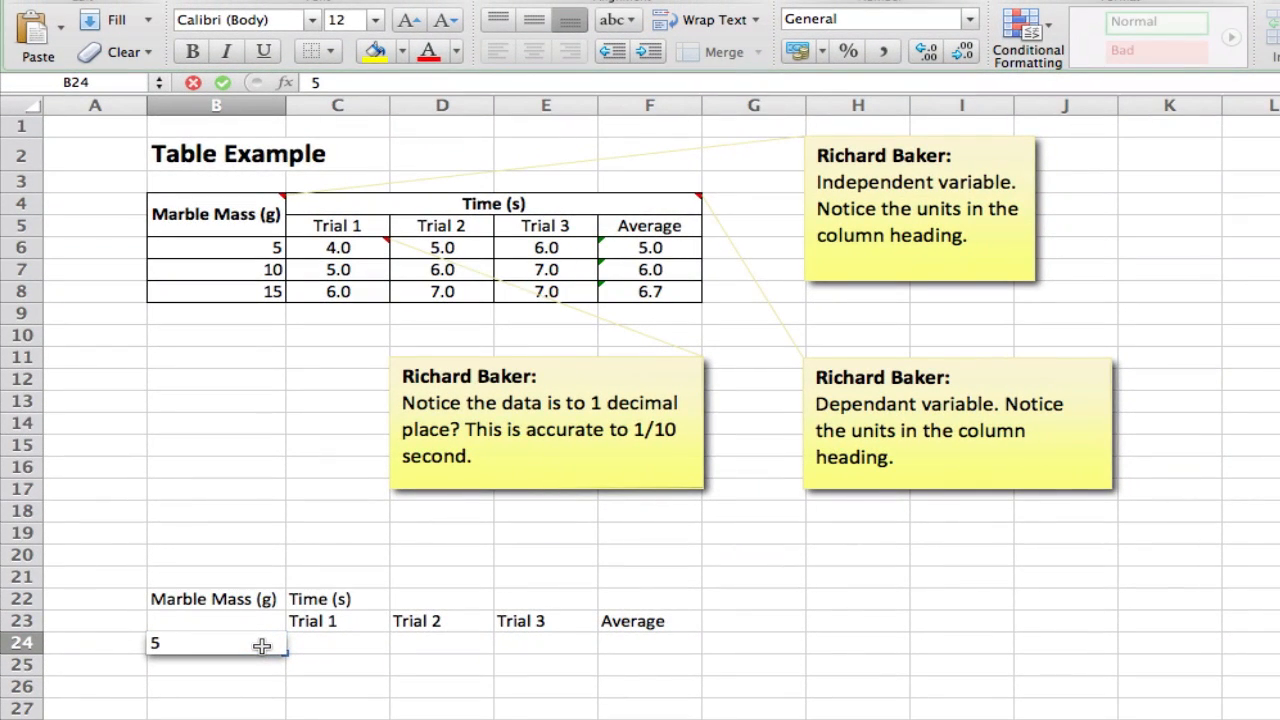
{"action": "key", "text": "Return"}
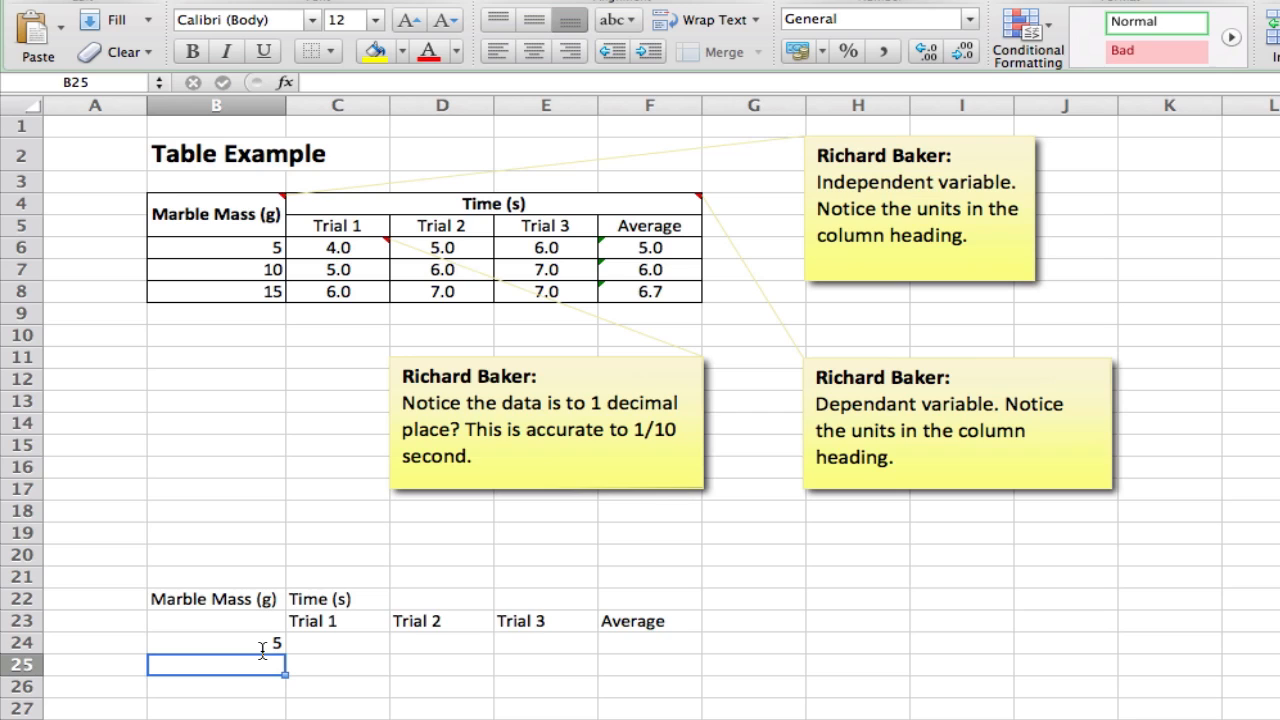
{"action": "type", "text": "10"}
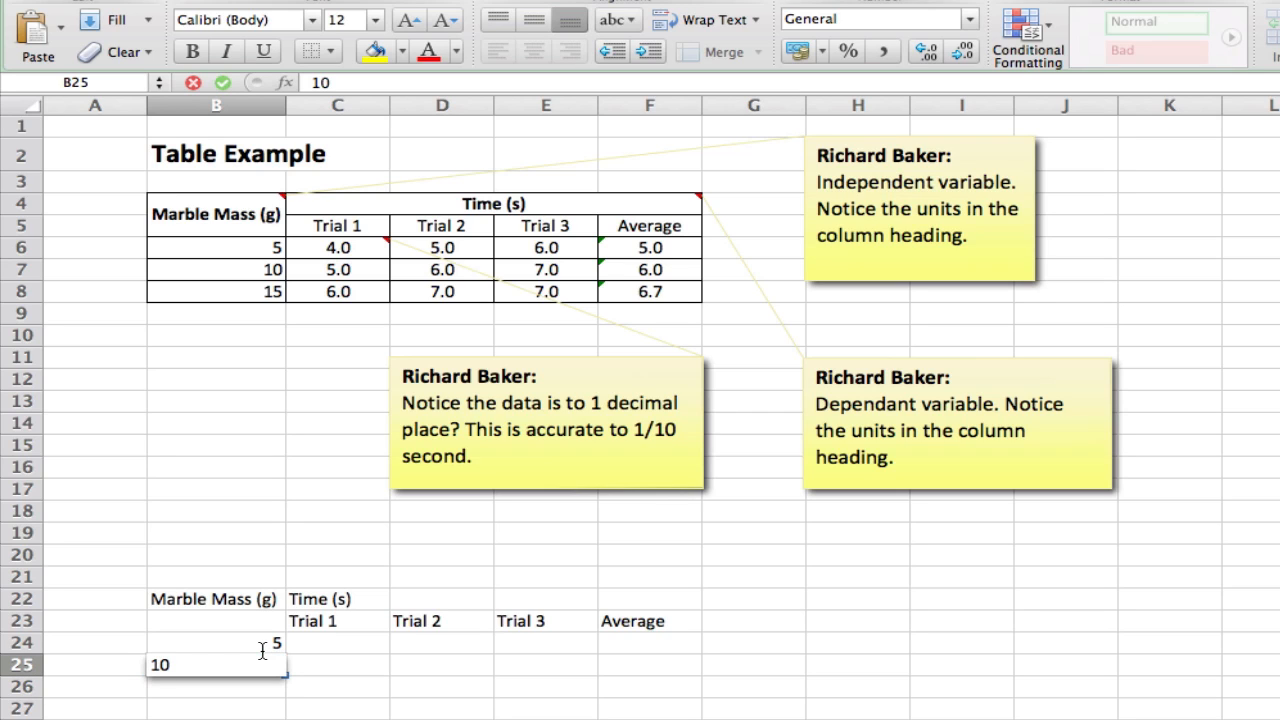
{"action": "key", "text": "Return"}
{"action": "type", "text": "15"}
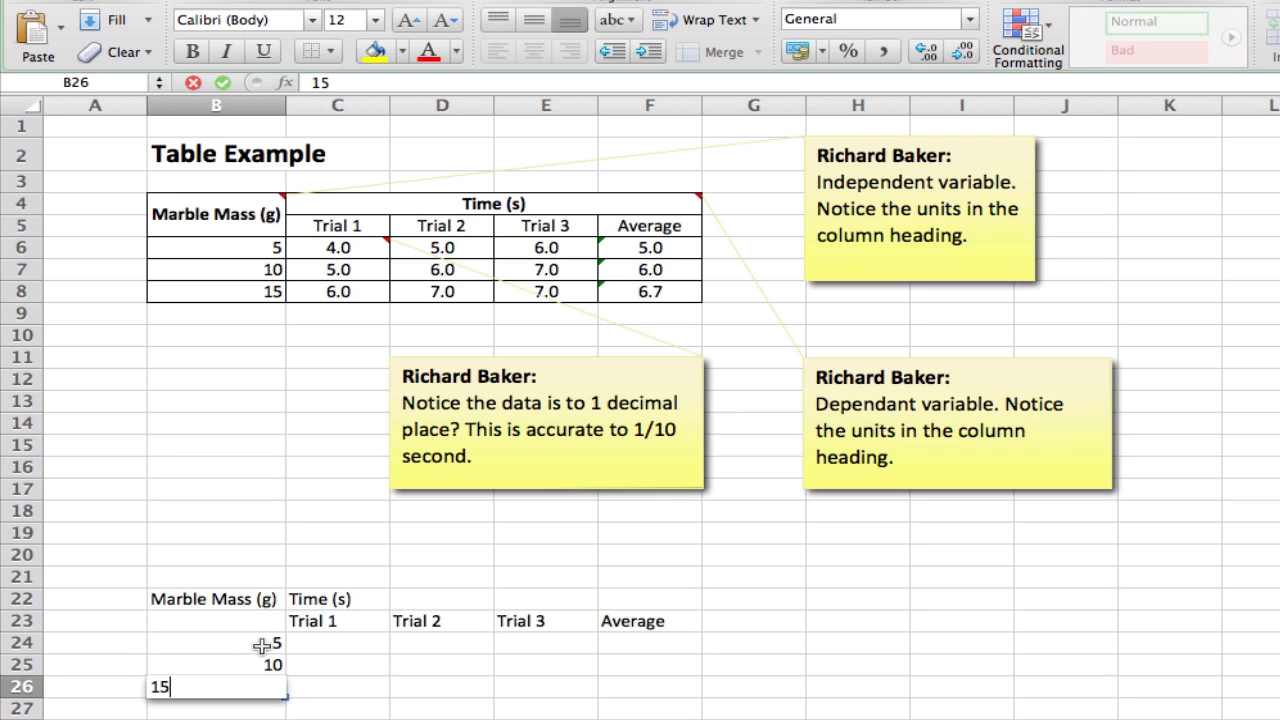
{"action": "key", "text": "Return"}
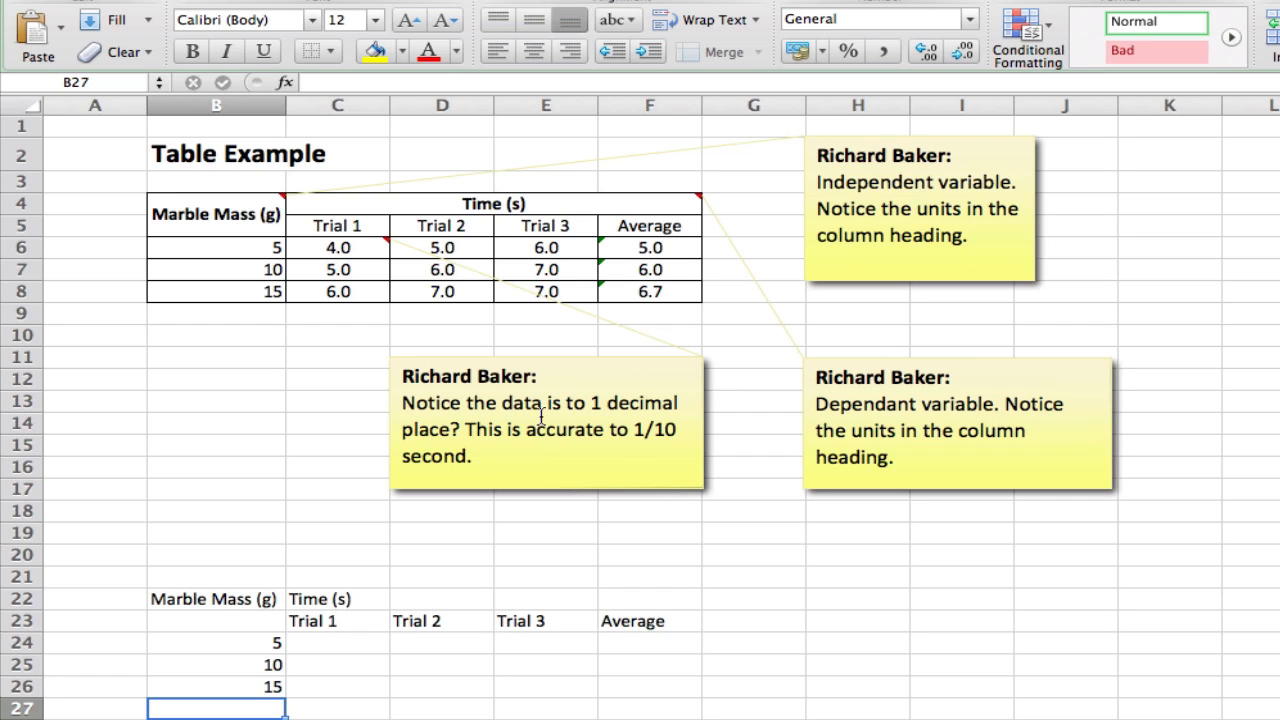
Merge cells C22 to F22 so the "Time (s)" heading spans all the trial and average columns.
{"action": "left_click", "coordinate": [344, 599]}
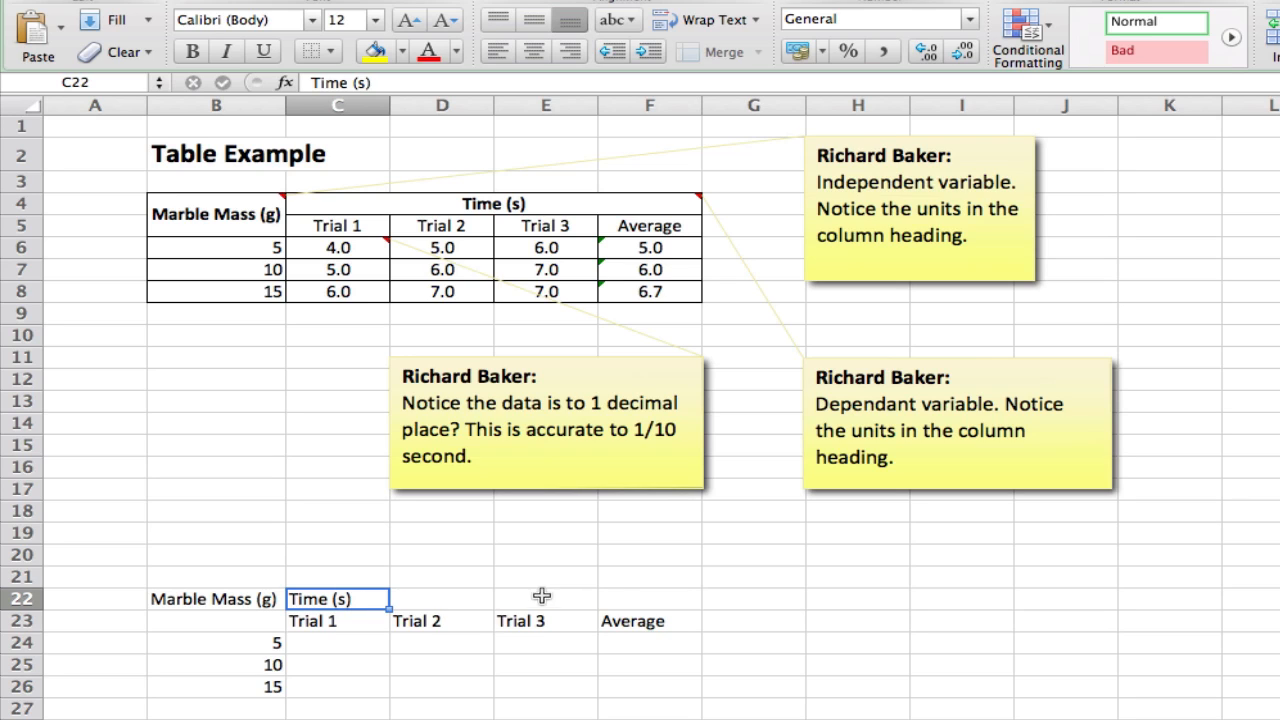
{"action": "left_click", "coordinate": [367, 571]}
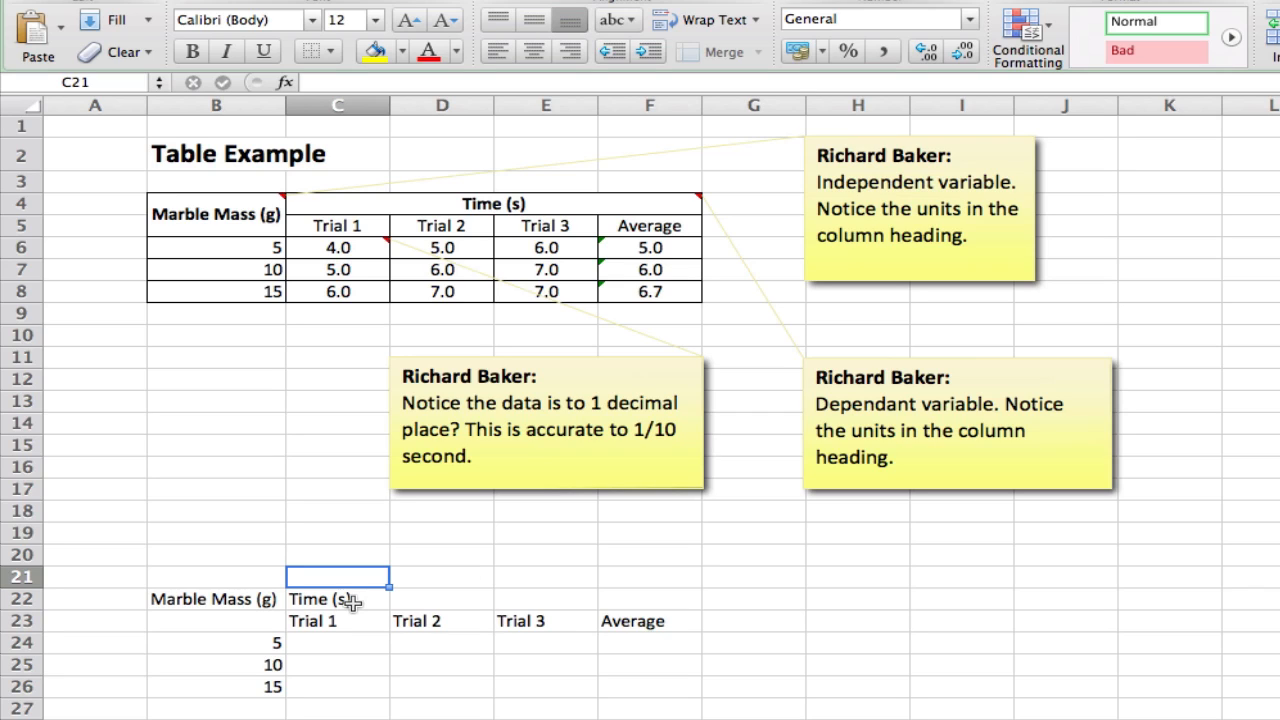
{"action": "left_click", "coordinate": [352, 601]}
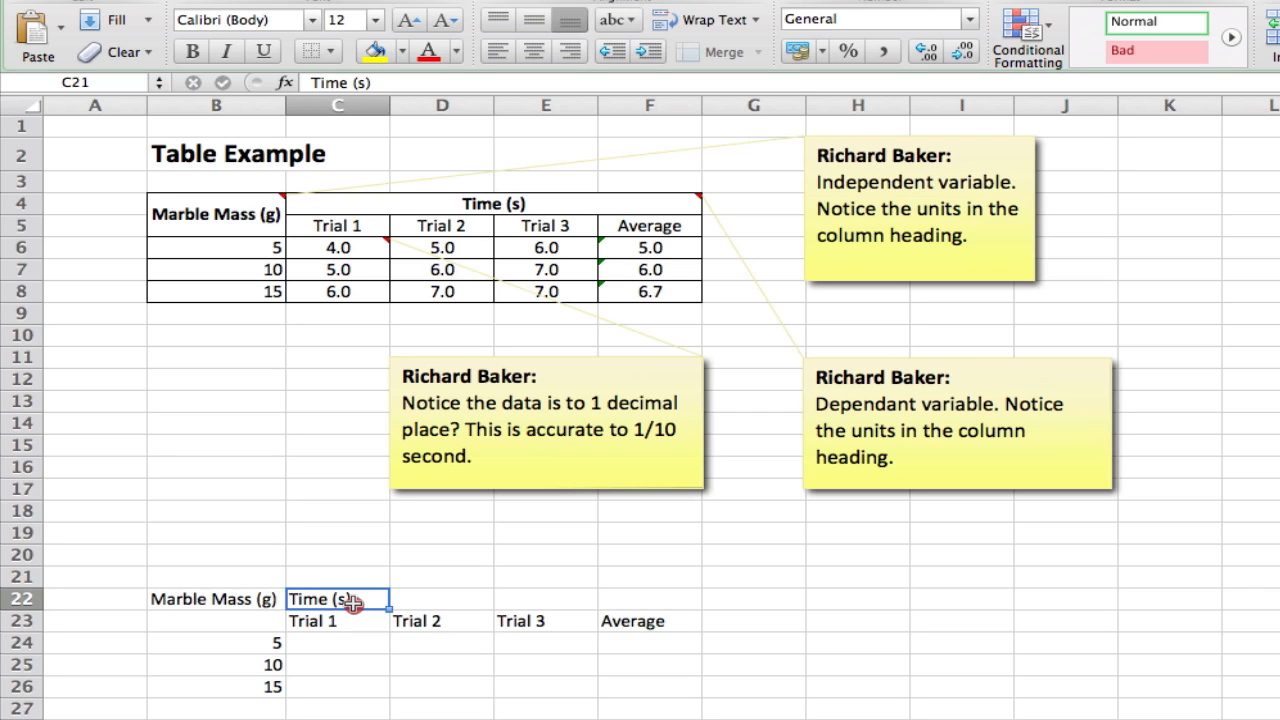
{"action": "left_click_drag", "start_coordinate": [352, 601], "coordinate": [647, 602]}
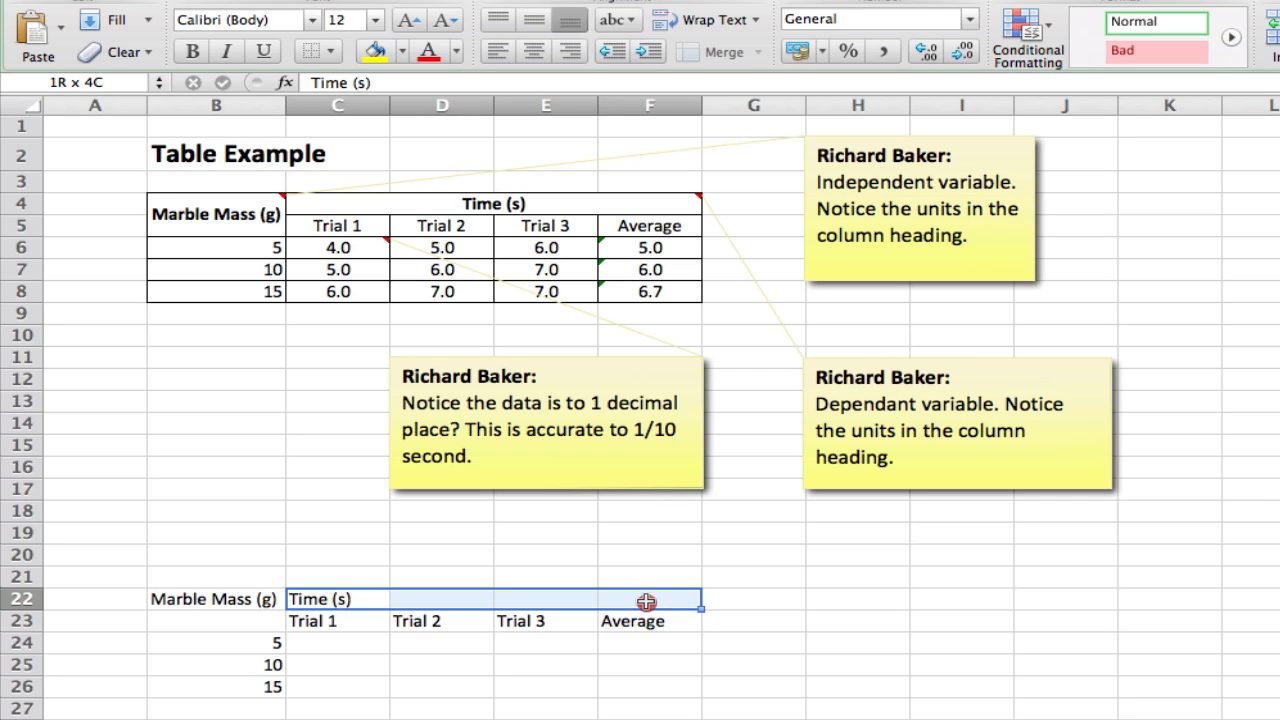
{"action": "left_click_drag", "start_coordinate": [647, 601], "coordinate": [647, 601]}
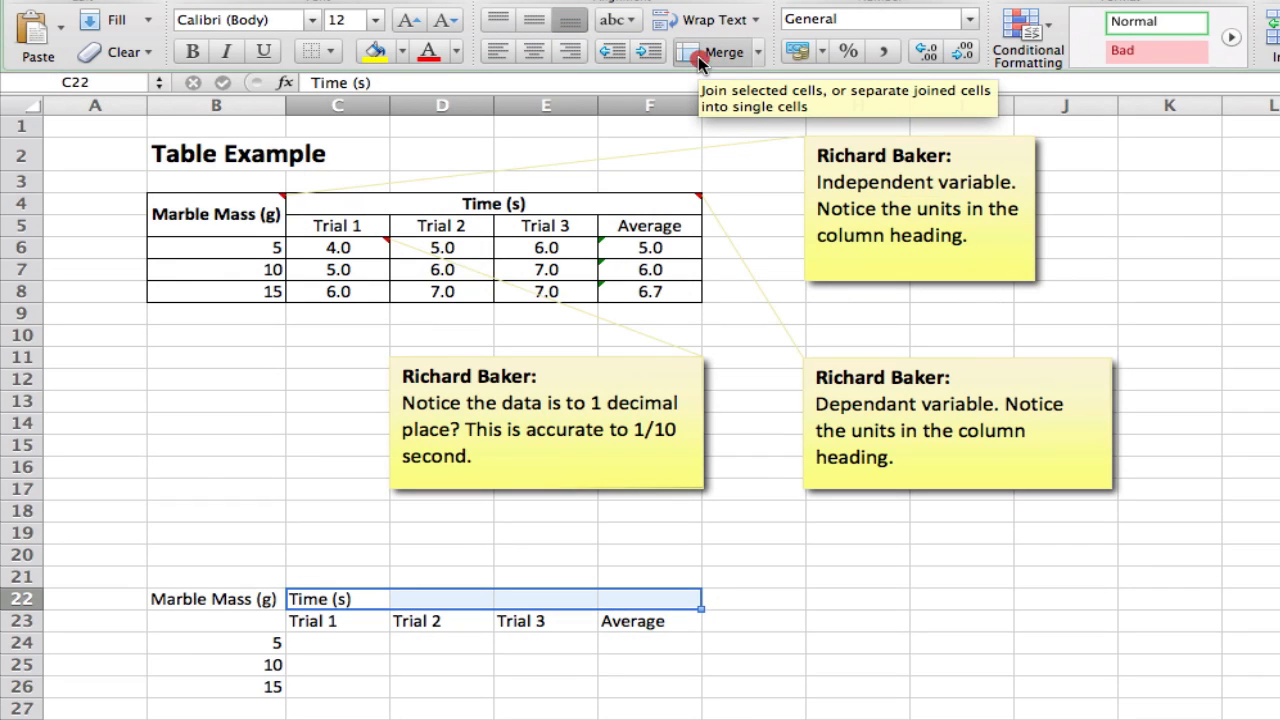
{"action": "left_click", "coordinate": [698, 56]}
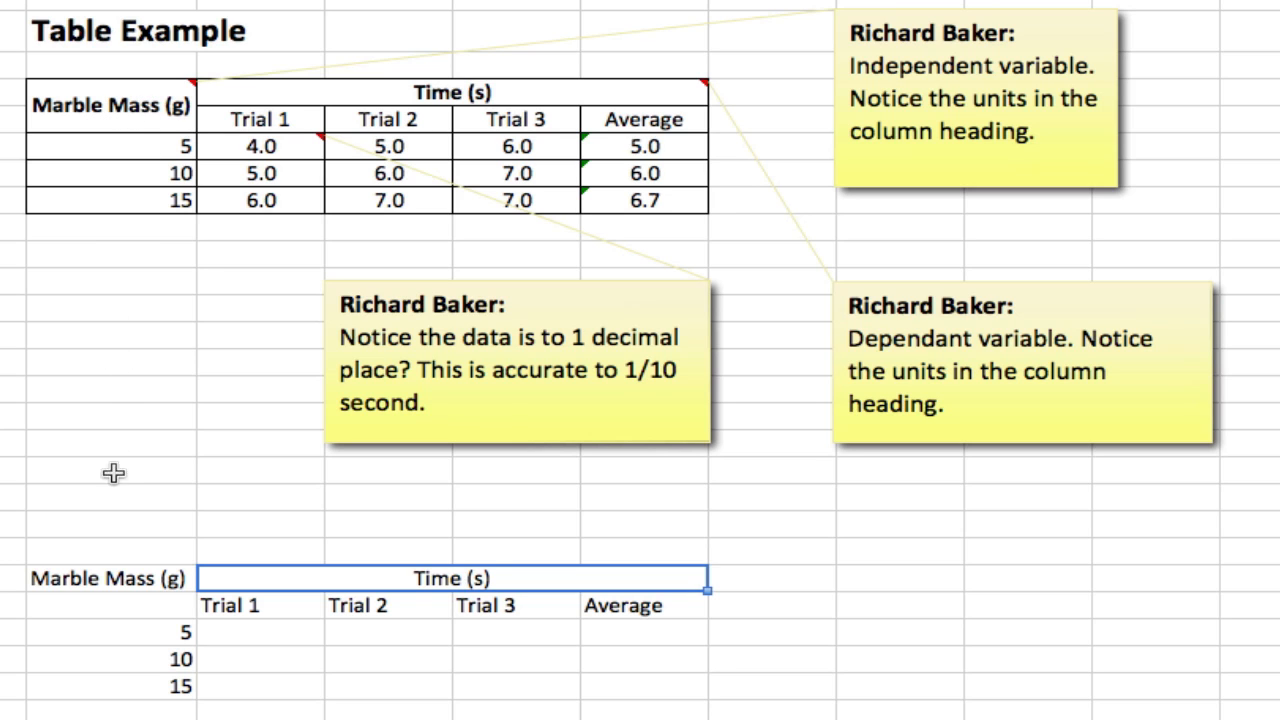
Merge cells B22 and B23 so the "Marble Mass (g)" heading spans both header rows.
{"action": "left_click", "coordinate": [117, 578]}
{"action": "left_click_drag", "start_coordinate": [117, 578], "coordinate": [115, 612]}
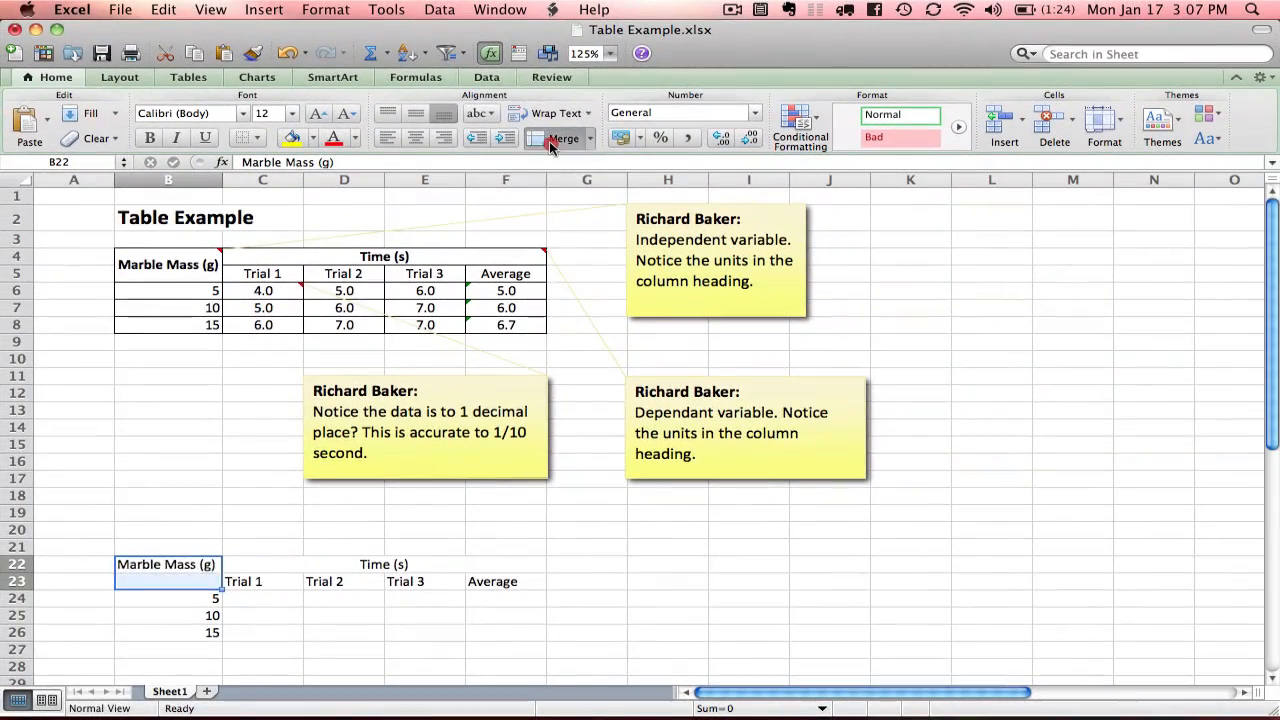
{"action": "left_click", "coordinate": [549, 143]}
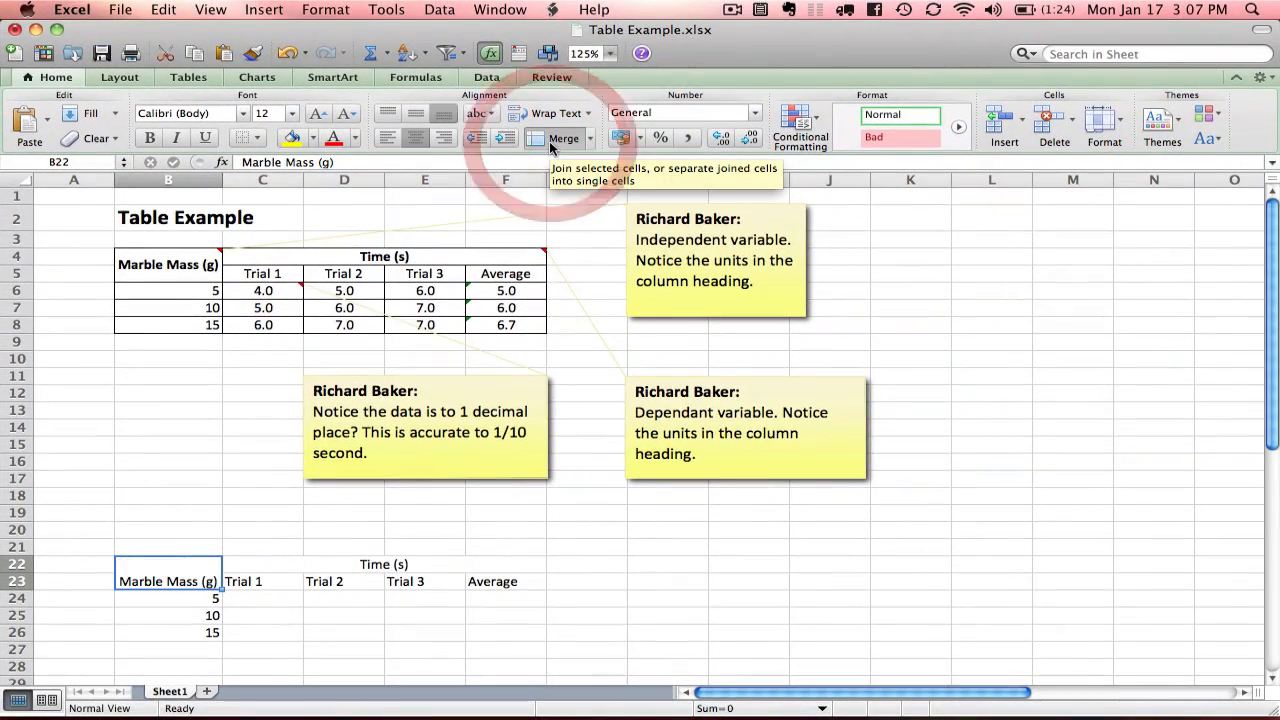
{"action": "left_click", "coordinate": [271, 604]}
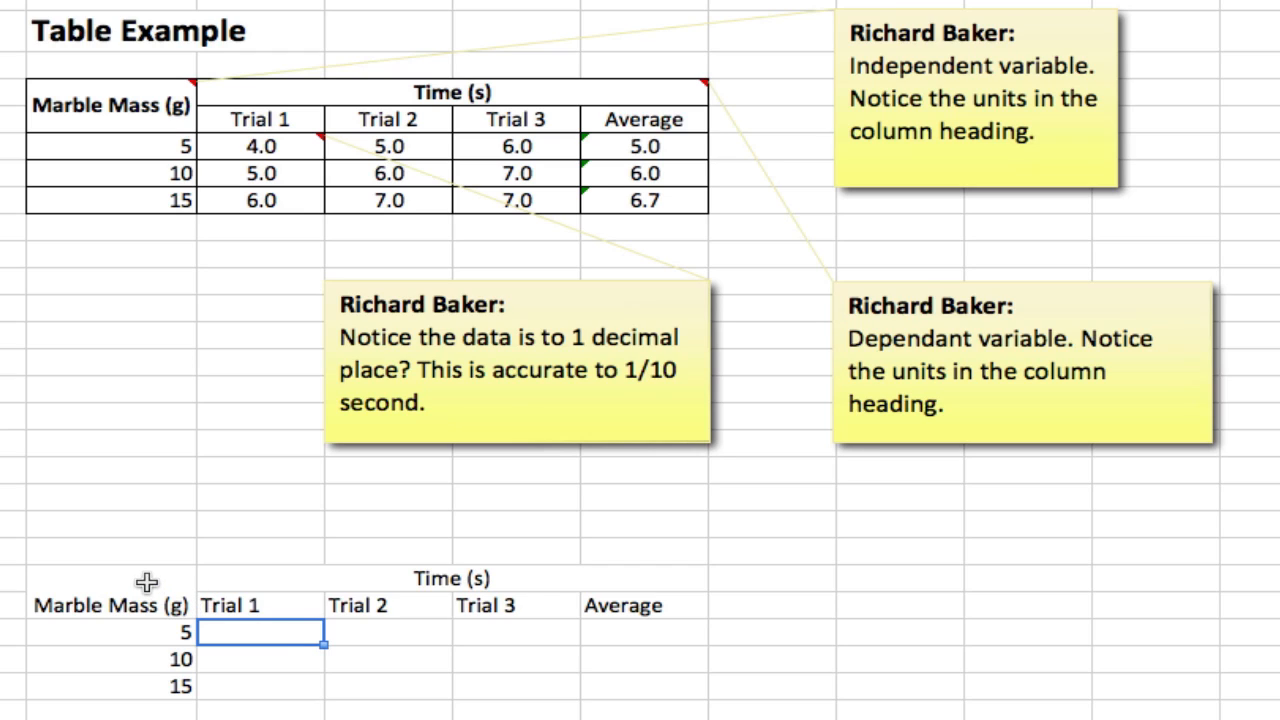
Apply All Borders to the whole new table, cells B22 to F26.
{"action": "left_click_drag", "start_coordinate": [69, 568], "coordinate": [636, 698]}
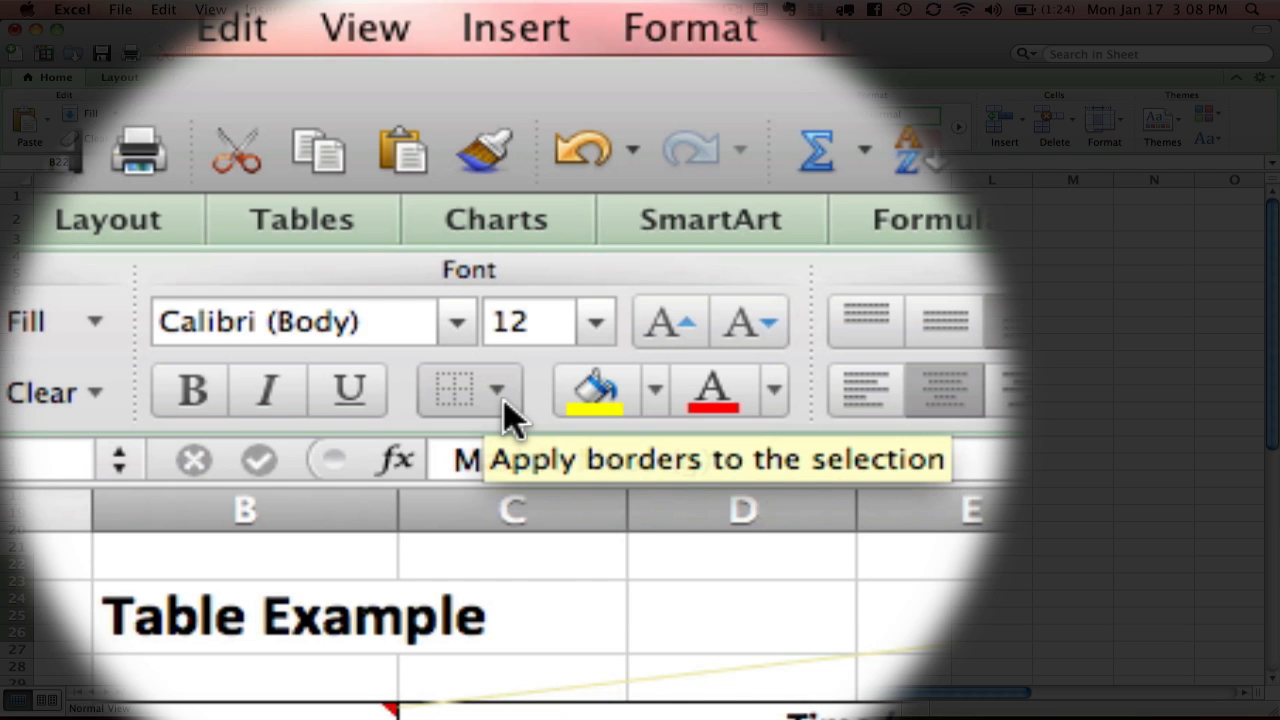
{"action": "left_click", "coordinate": [503, 404]}
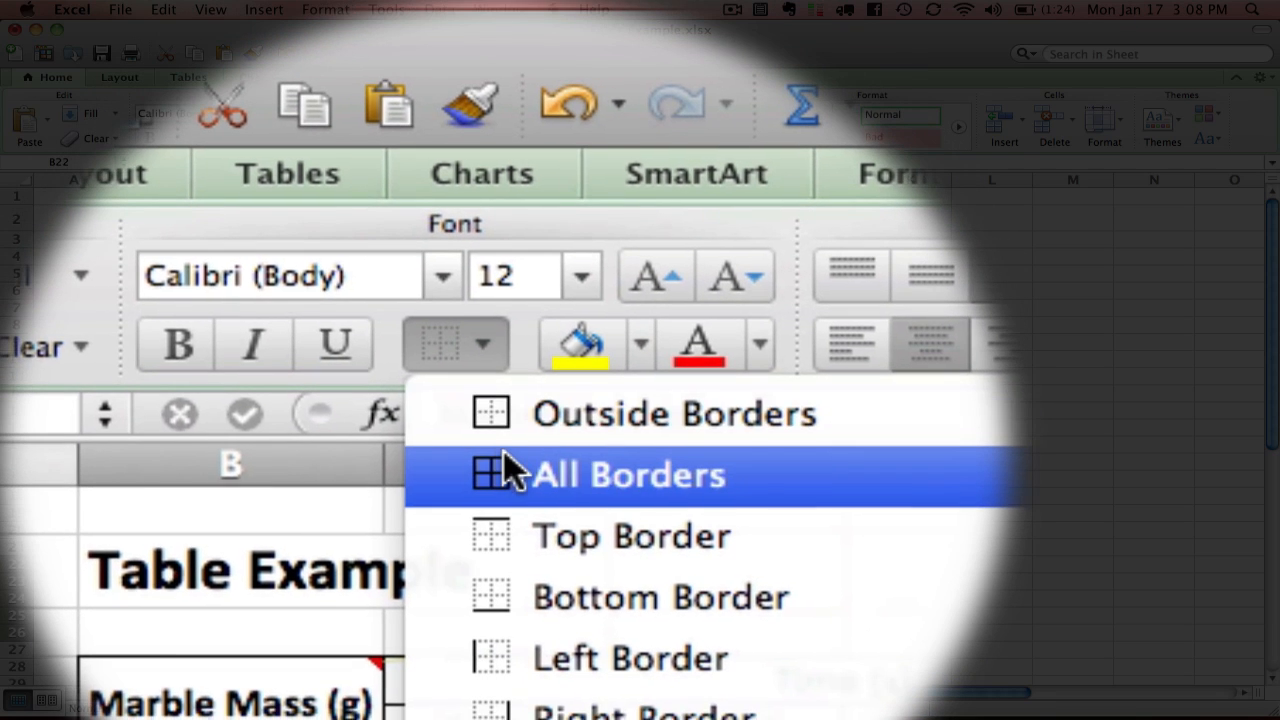
{"action": "left_click", "coordinate": [503, 449]}
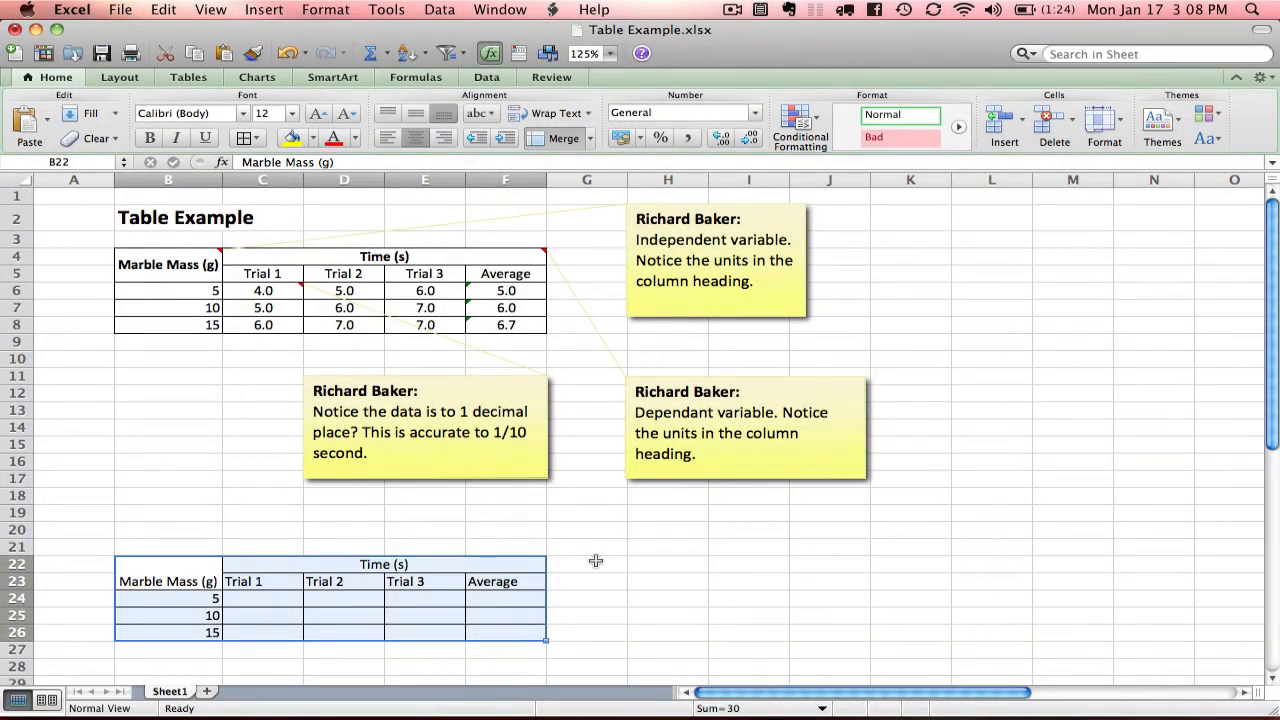
{"action": "left_click", "coordinate": [594, 563]}
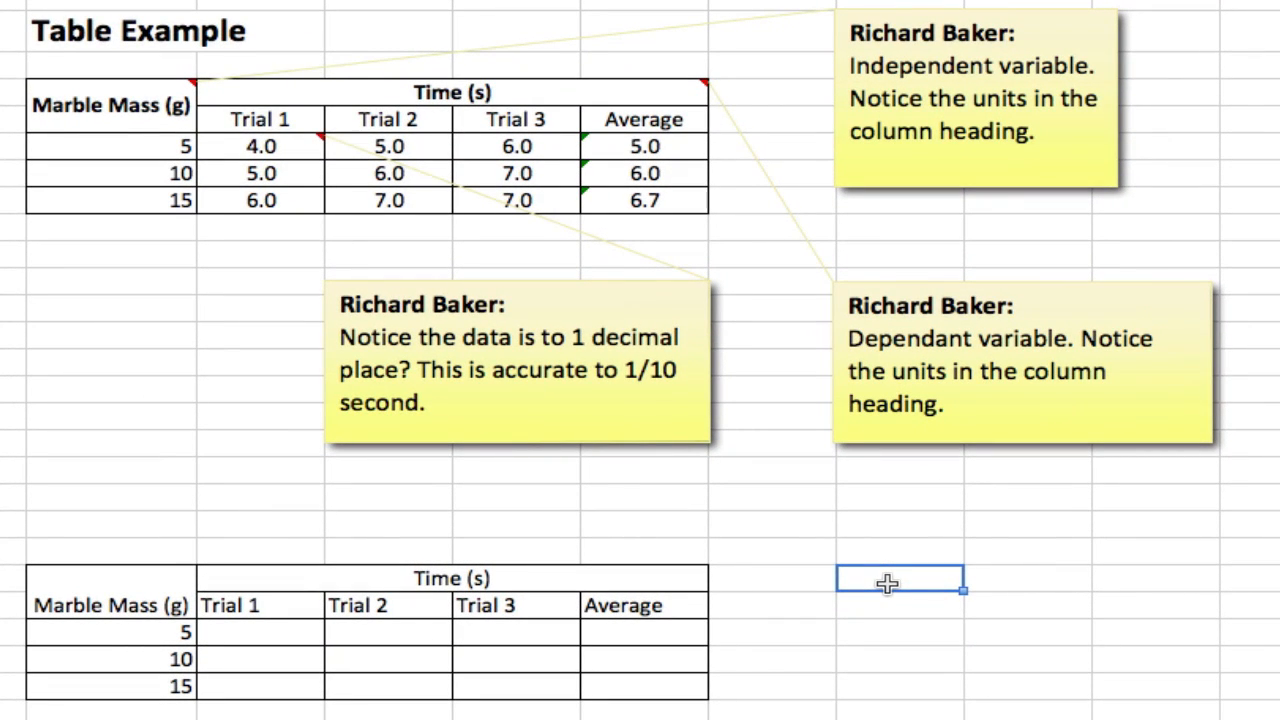
Bold the "Marble Mass (g)" and "Time (s)" headings of the new table and vertically centre the "Marble Mass (g)" heading.
{"action": "left_click", "coordinate": [165, 603]}
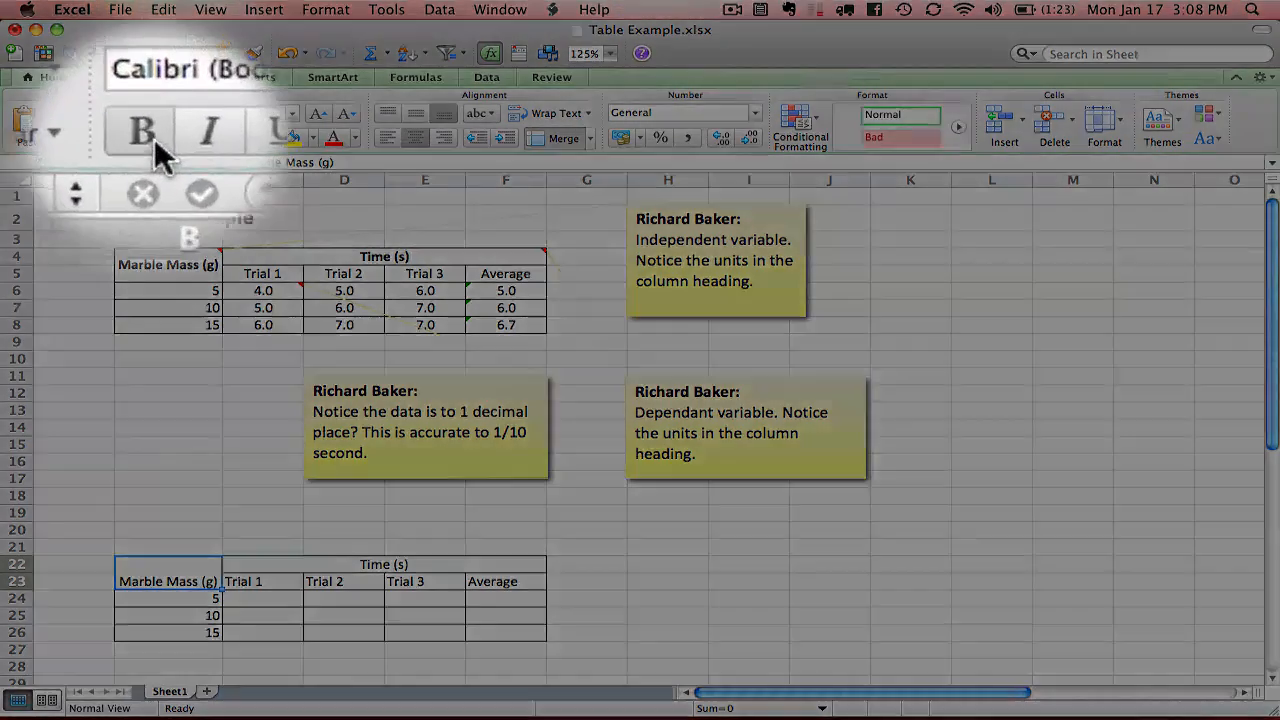
{"action": "left_click", "coordinate": [149, 137]}
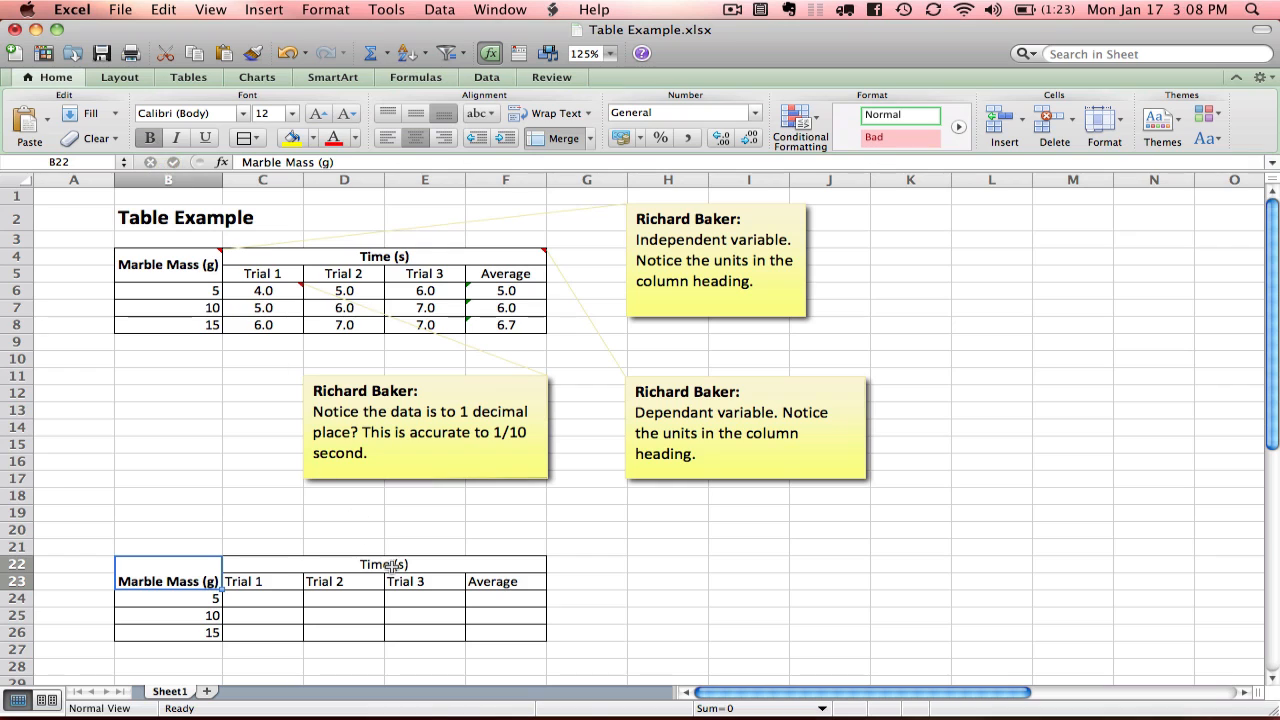
{"action": "left_click", "coordinate": [393, 565]}
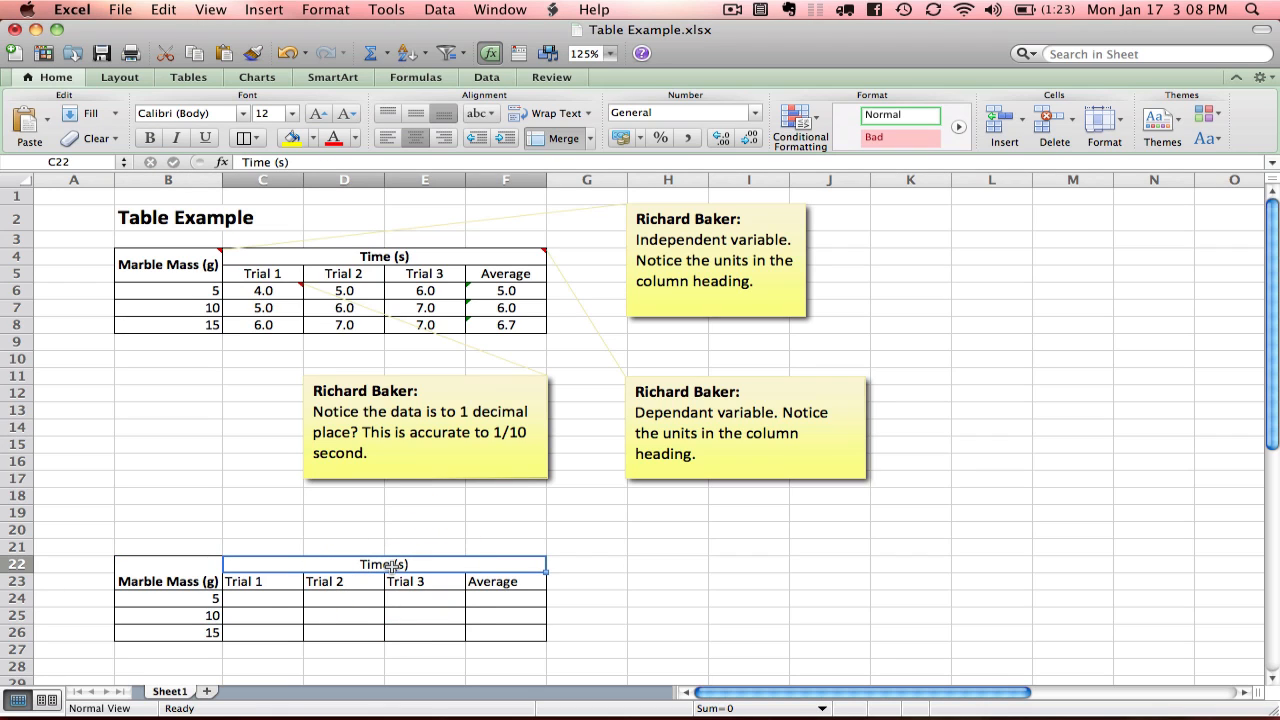
{"action": "left_click", "coordinate": [150, 139]}
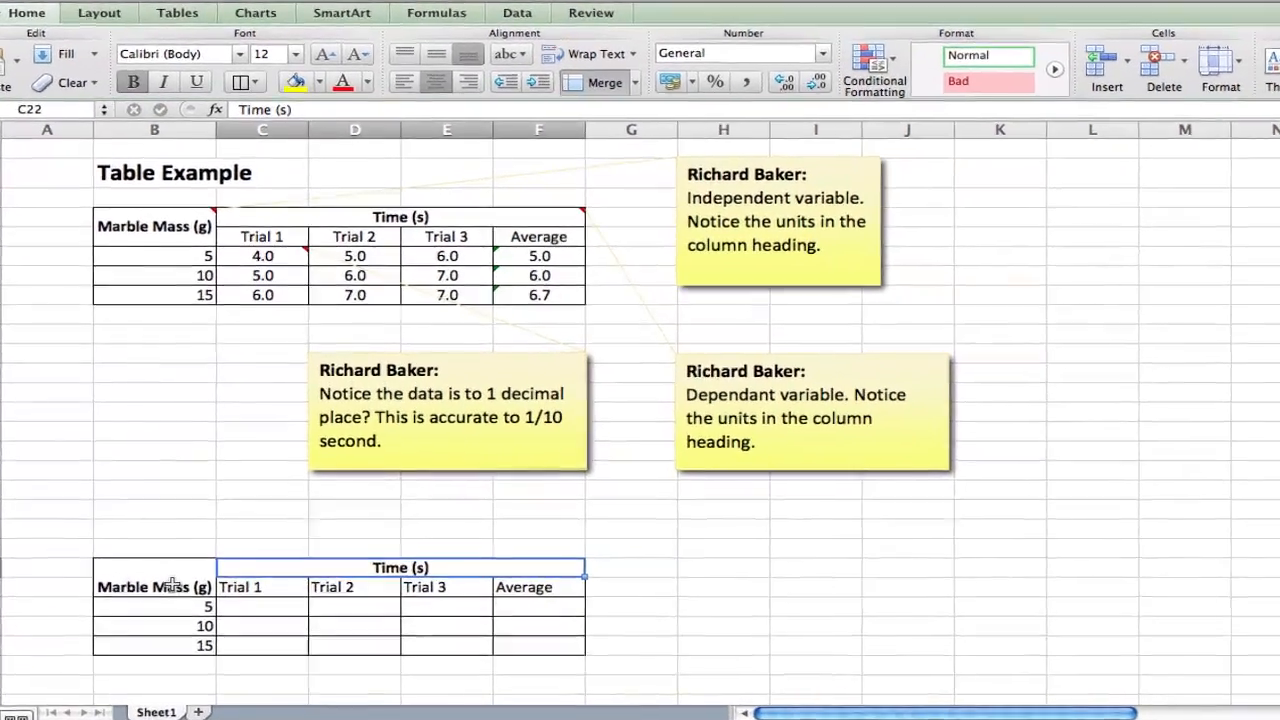
{"action": "left_click", "coordinate": [184, 579]}
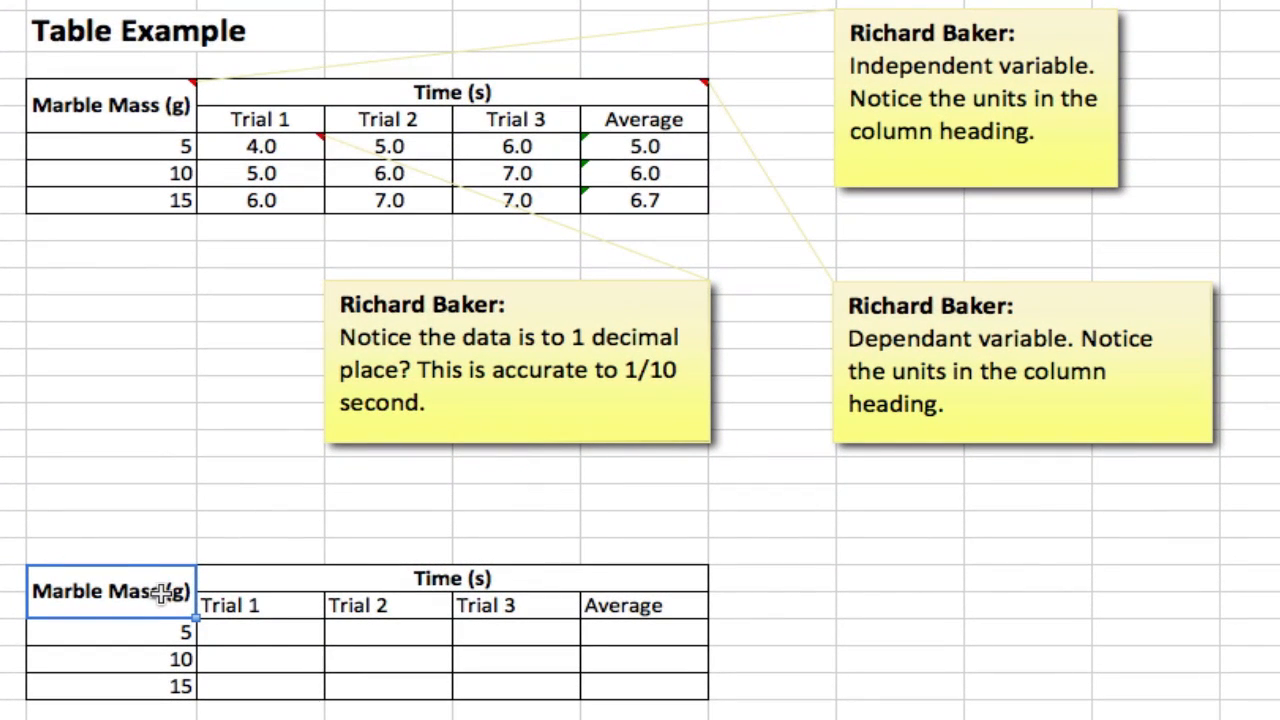
Enter the Trial 1 times 4, 5 and 6 in cells C24 to C26.
{"action": "left_click", "coordinate": [271, 633]}
{"action": "type", "text": "4"}
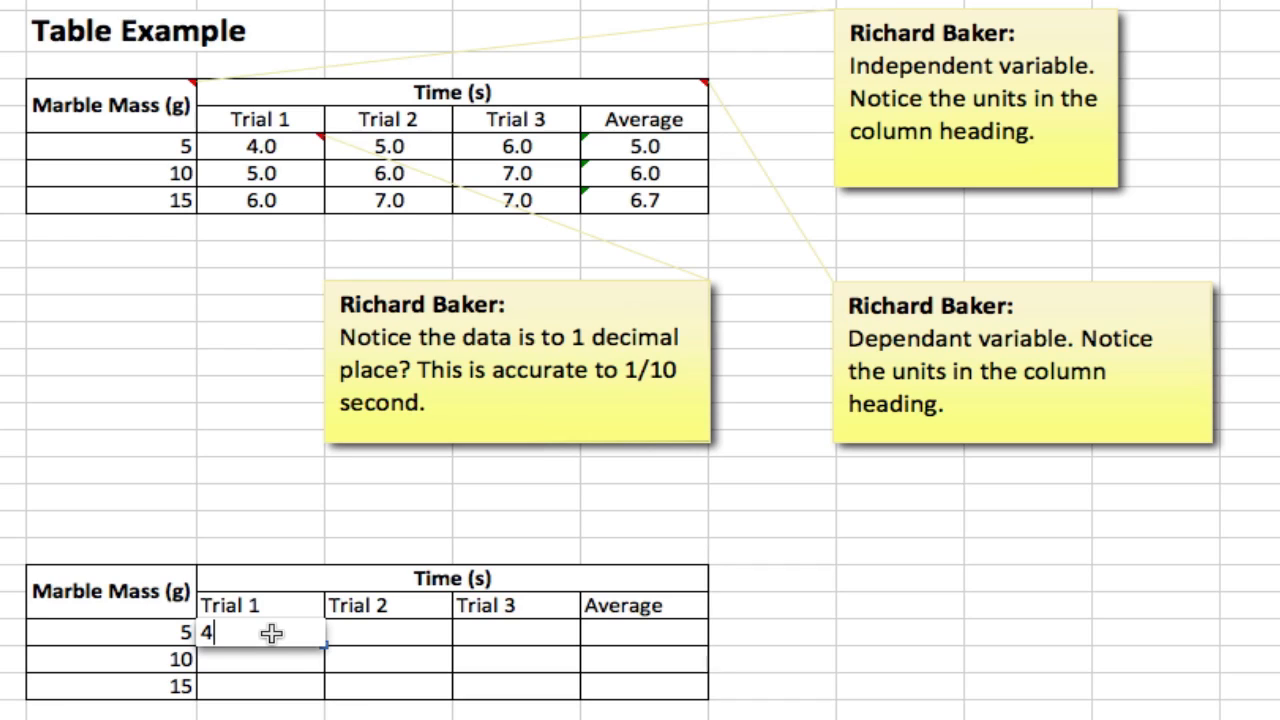
{"action": "key", "text": "Return"}
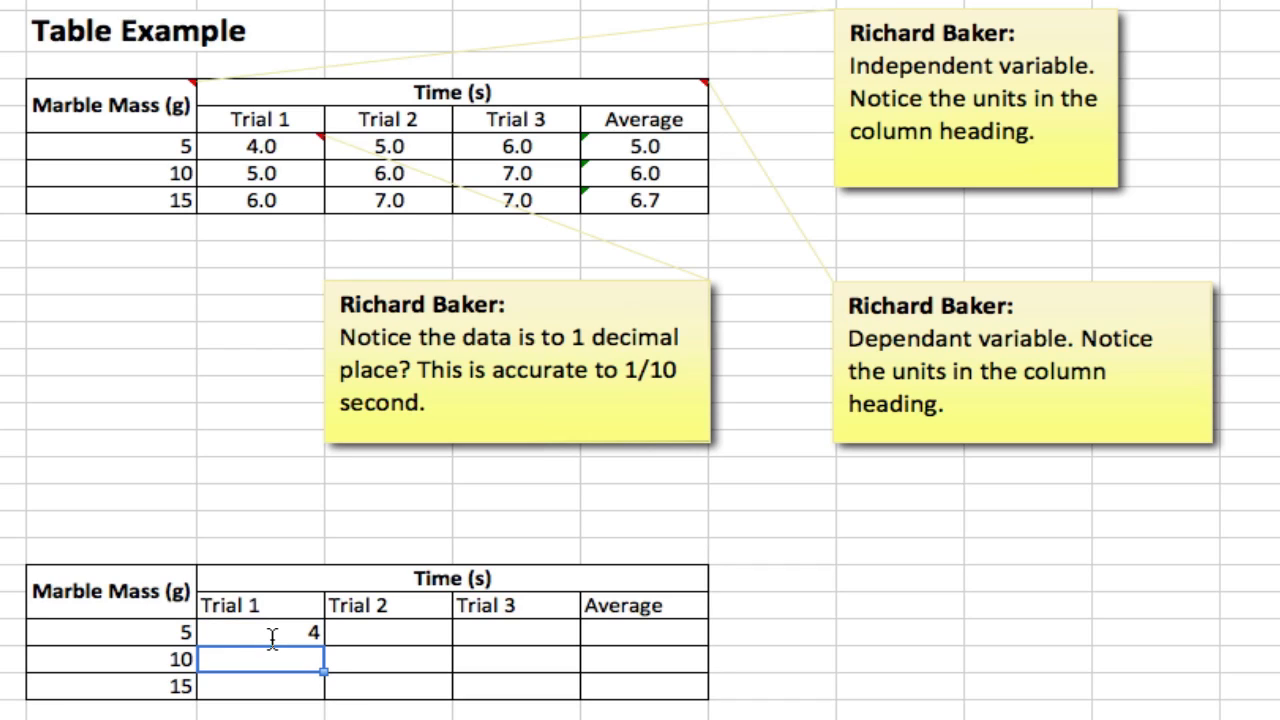
{"action": "type", "text": "5"}
{"action": "key", "text": "Return"}
{"action": "type", "text": "6"}
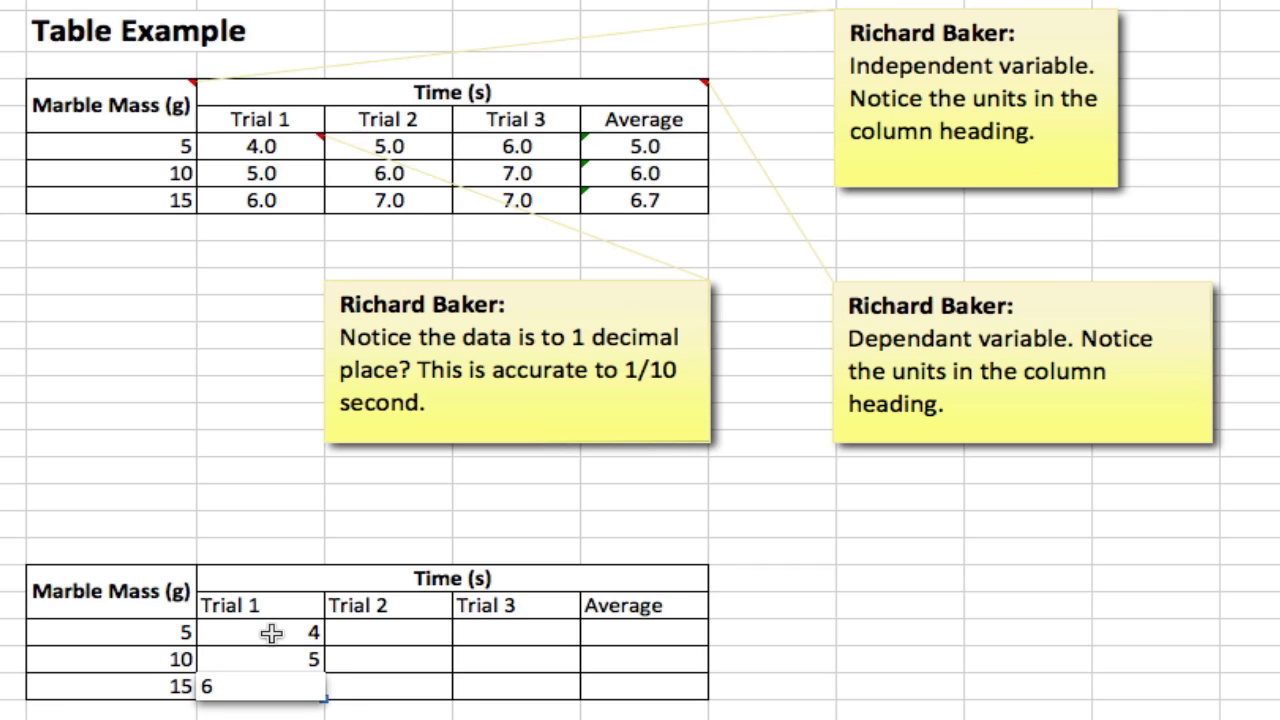
{"action": "key", "text": "Return"}
Enter the Trial 2 times 5, 6 and 7 in cells D24 to D26.
{"action": "left_click", "coordinate": [272, 632]}
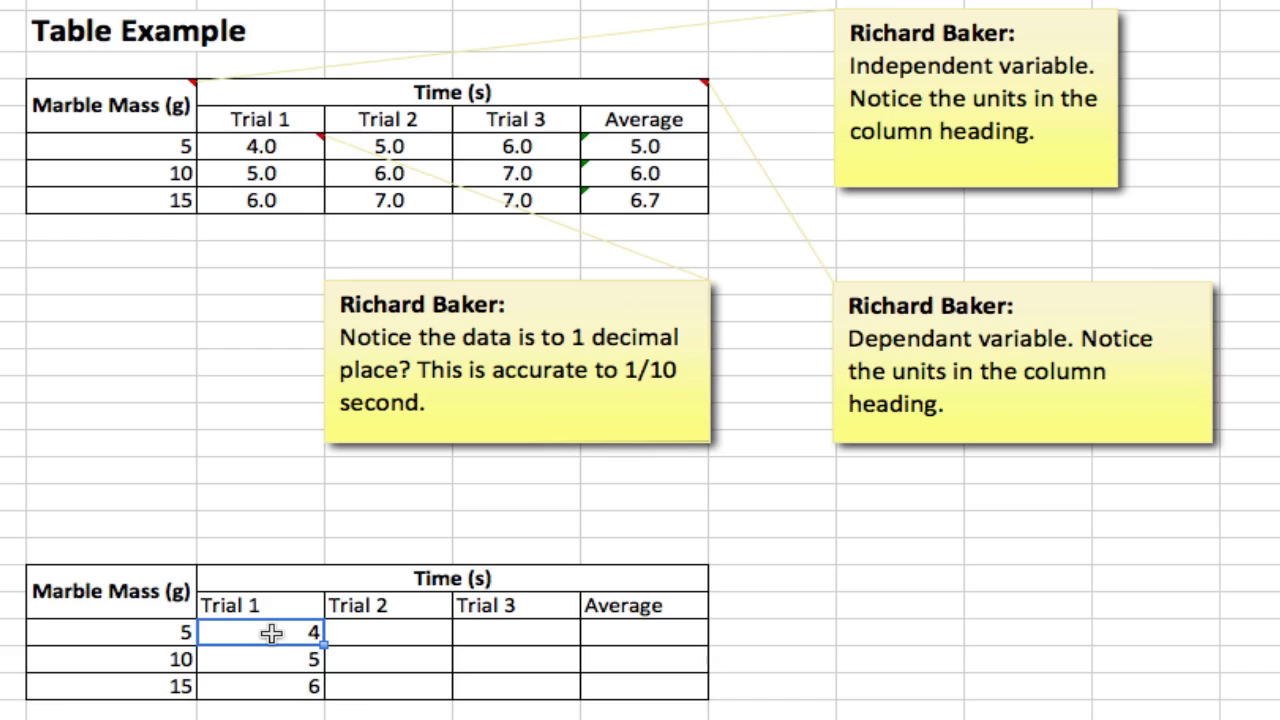
{"action": "key", "text": "Tab"}
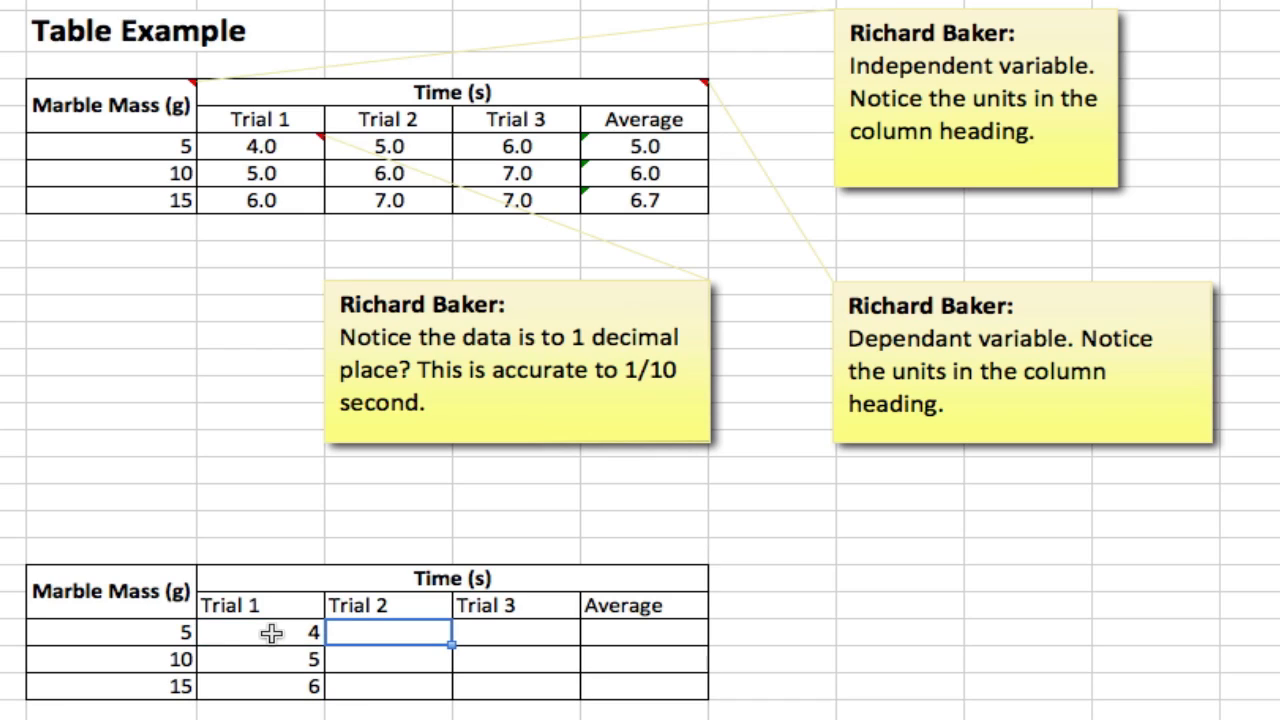
{"action": "type", "text": "5"}
{"action": "key", "text": "Return"}
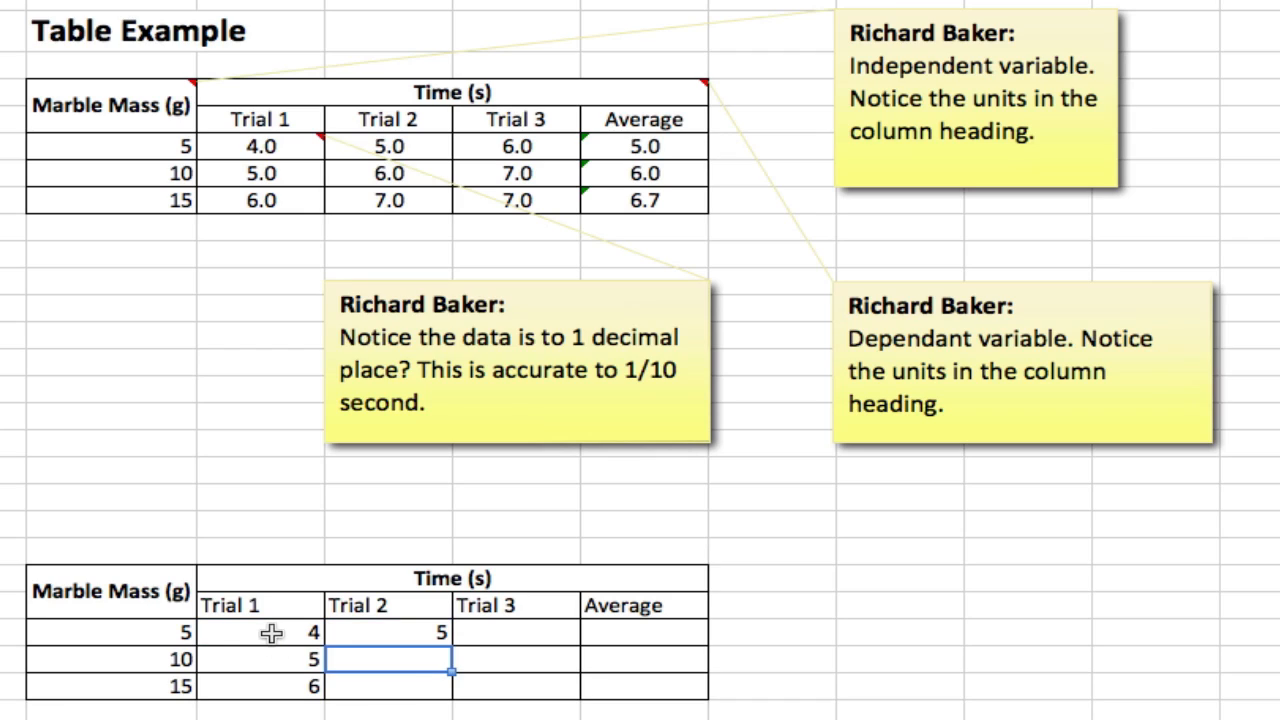
{"action": "type", "text": "6"}
{"action": "key", "text": "Return"}
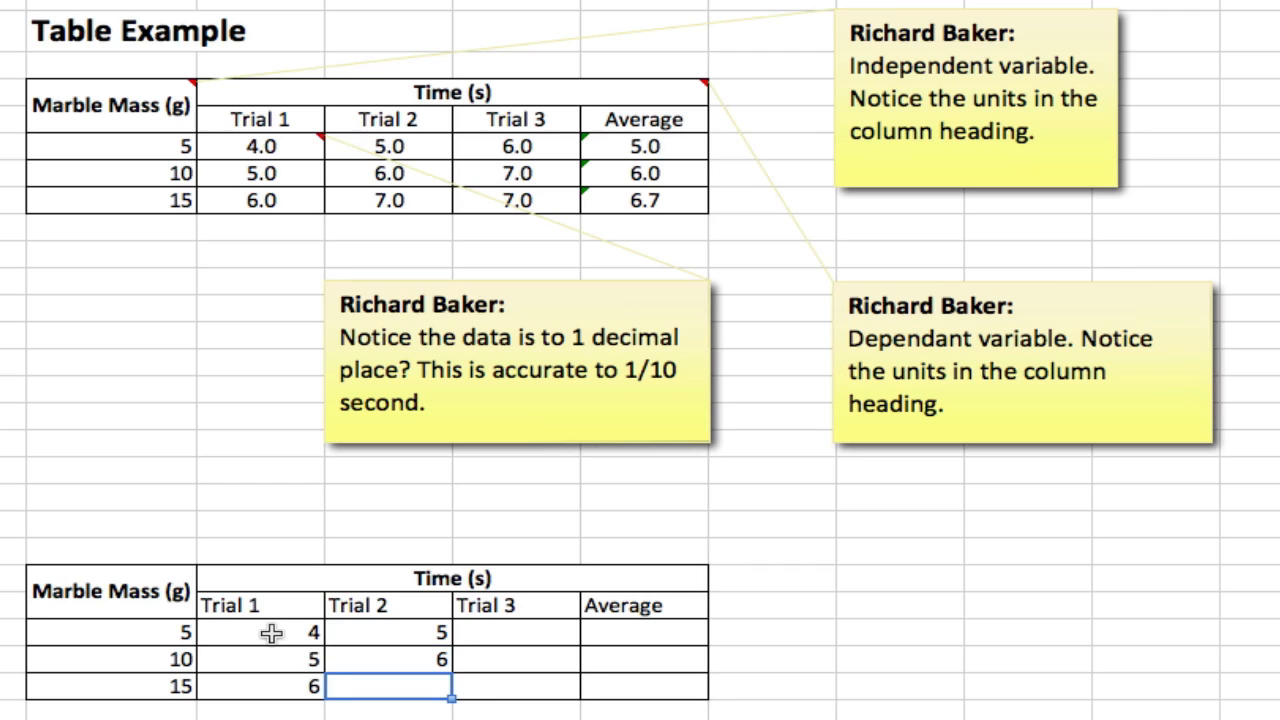
{"action": "type", "text": "7"}
{"action": "key", "text": "Tab"}
Enter the Trial 3 times 6, 7 and 7 in cells E24 to E26.
{"action": "key", "text": "Up"}
{"action": "key", "text": "Up"}
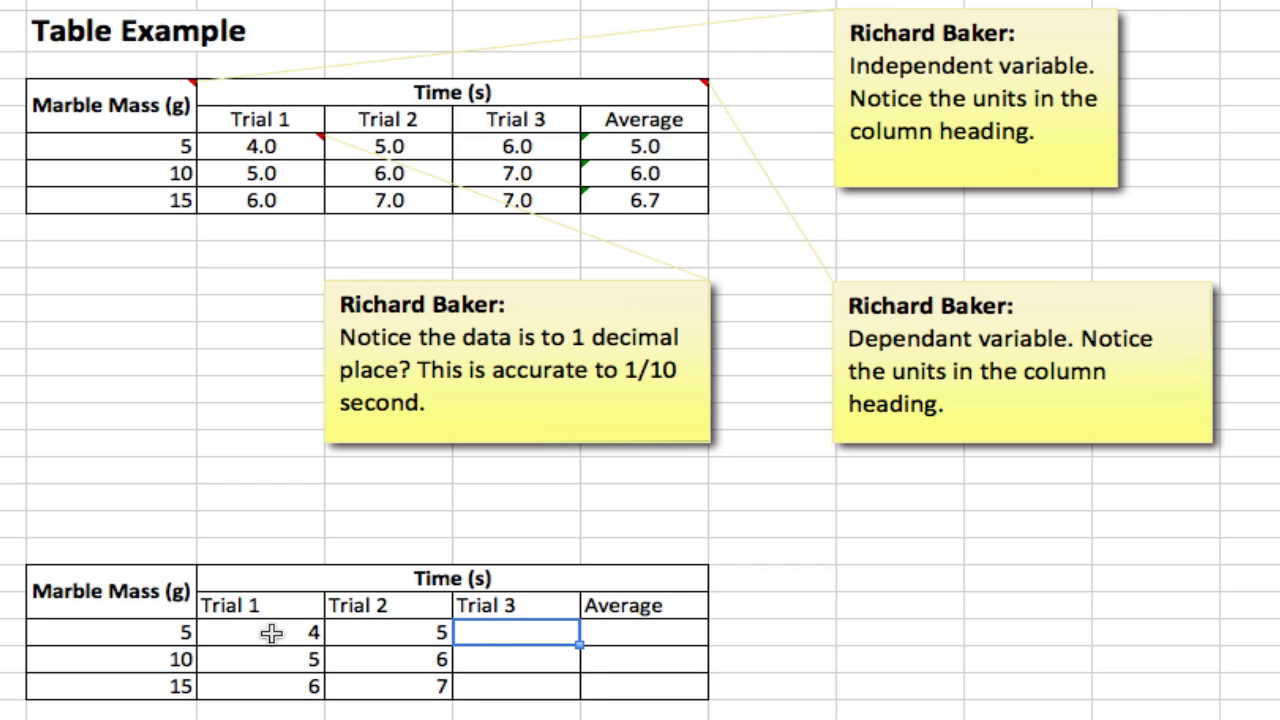
{"action": "type", "text": "6"}
{"action": "key", "text": "Return"}
{"action": "type", "text": "7"}
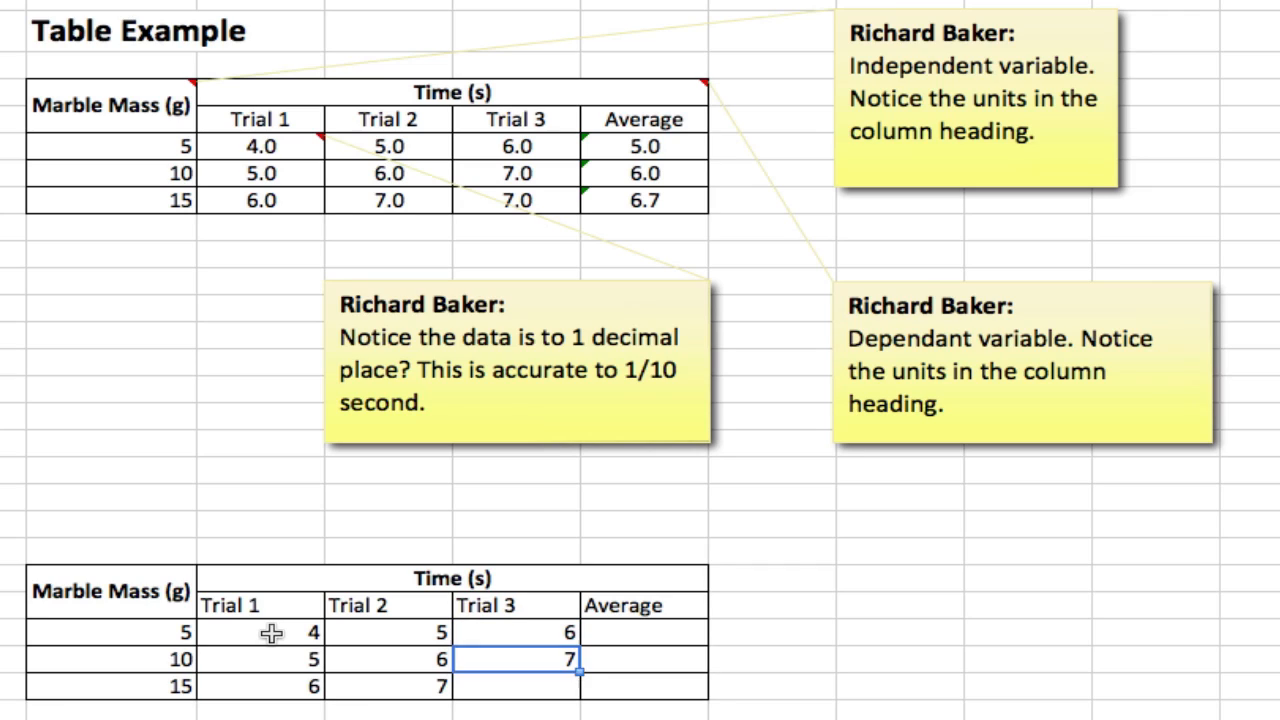
{"action": "key", "text": "Return"}
{"action": "type", "text": "7"}
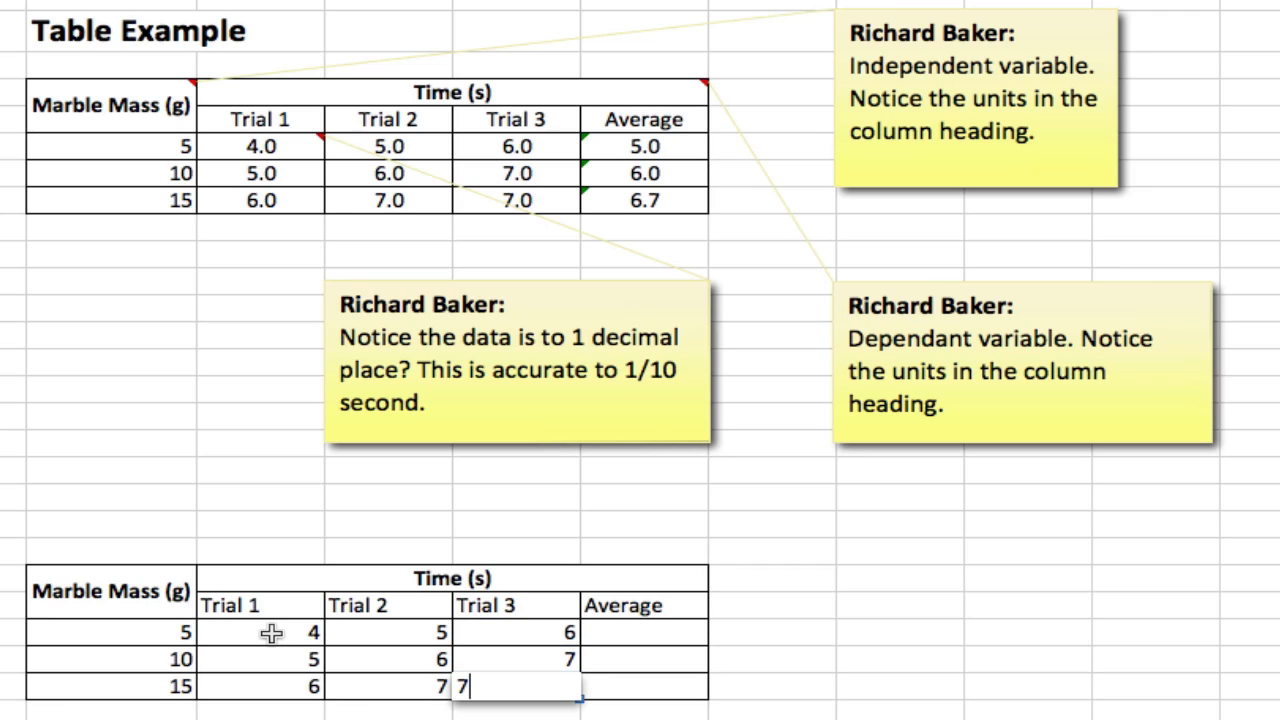
{"action": "key", "text": "Tab"}
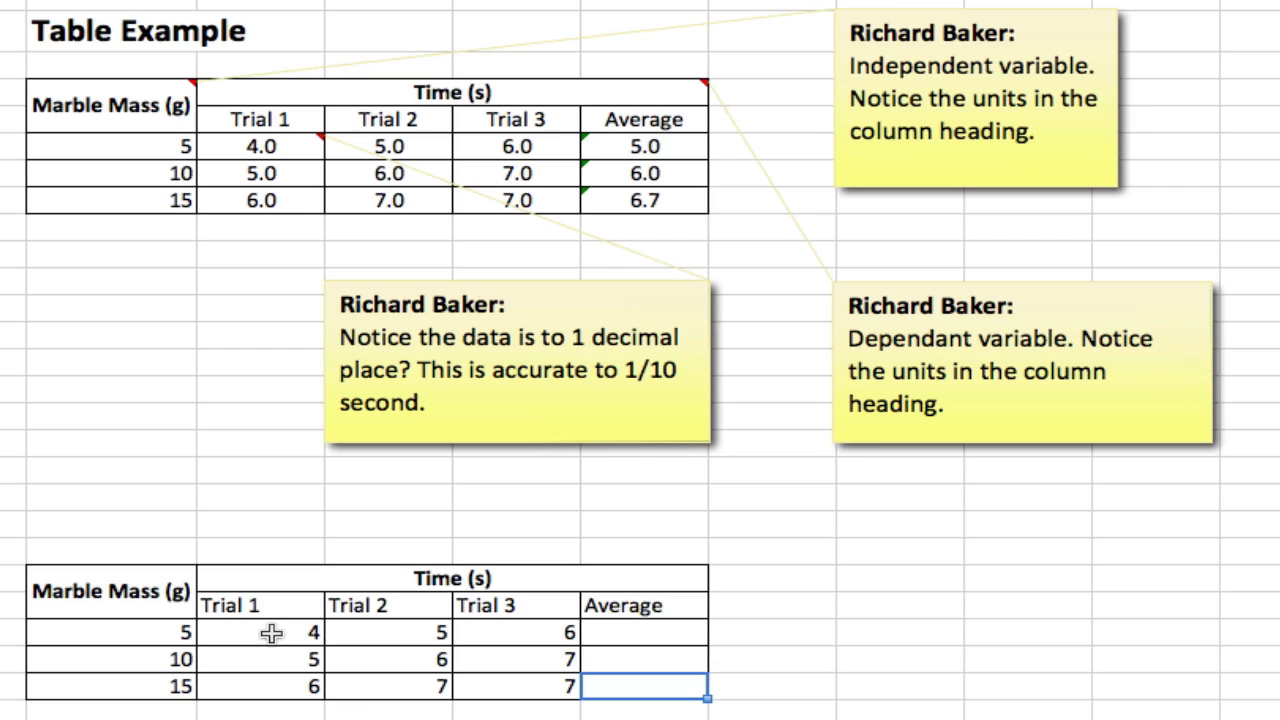
Enter the formula =AVERAGE(C24:E24) in cell F24 to average the three trials for the 5 g marble.
{"action": "key", "text": "Up"}
{"action": "key", "text": "Up"}
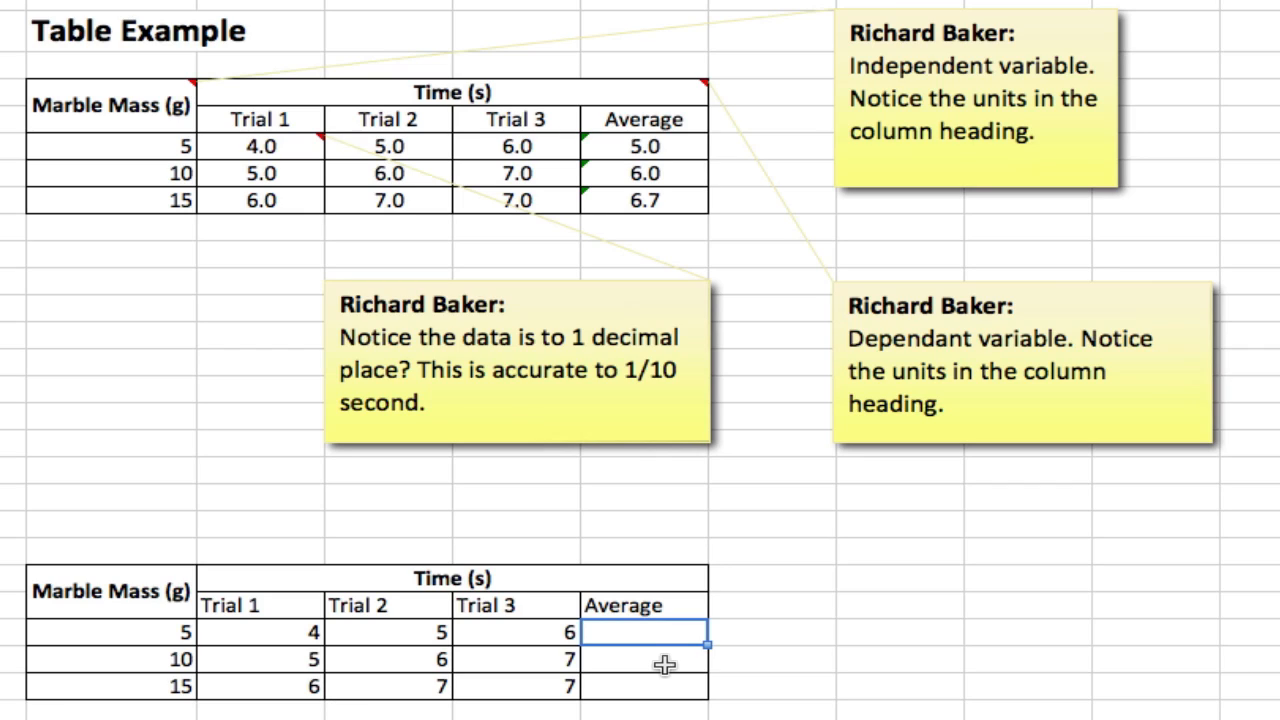
{"action": "type", "text": "="}
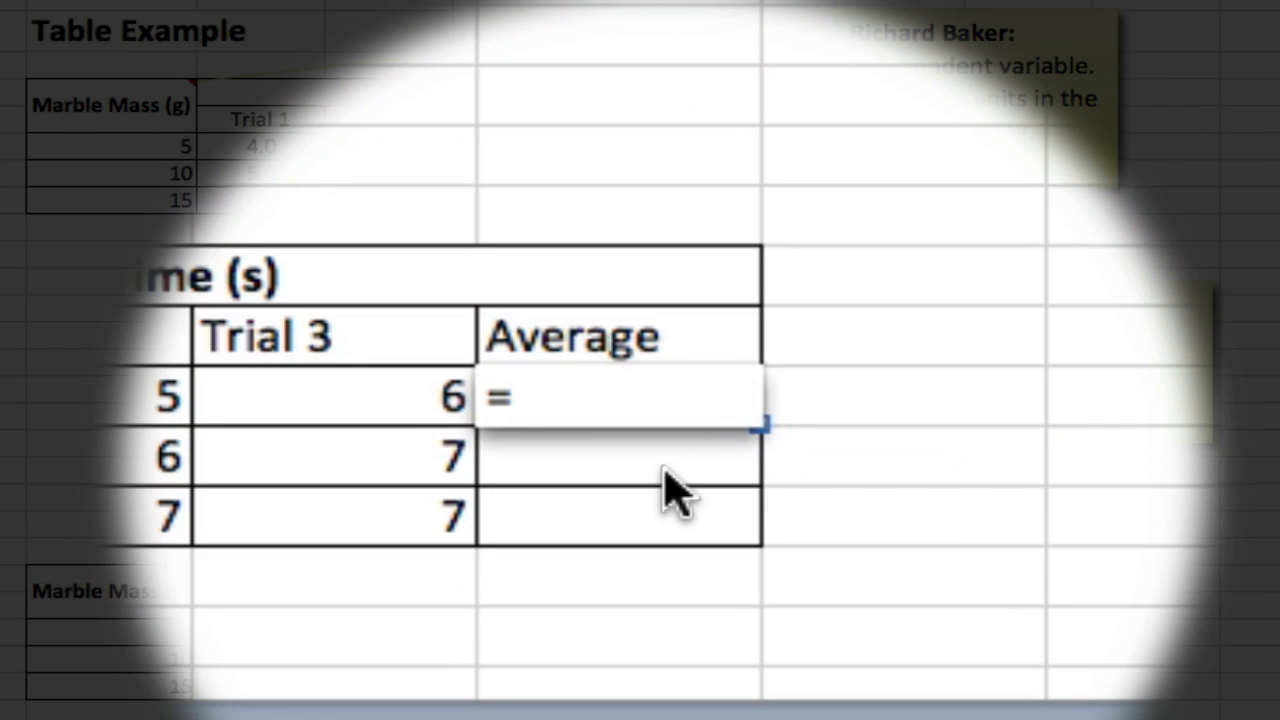
{"action": "type", "text": "av"}
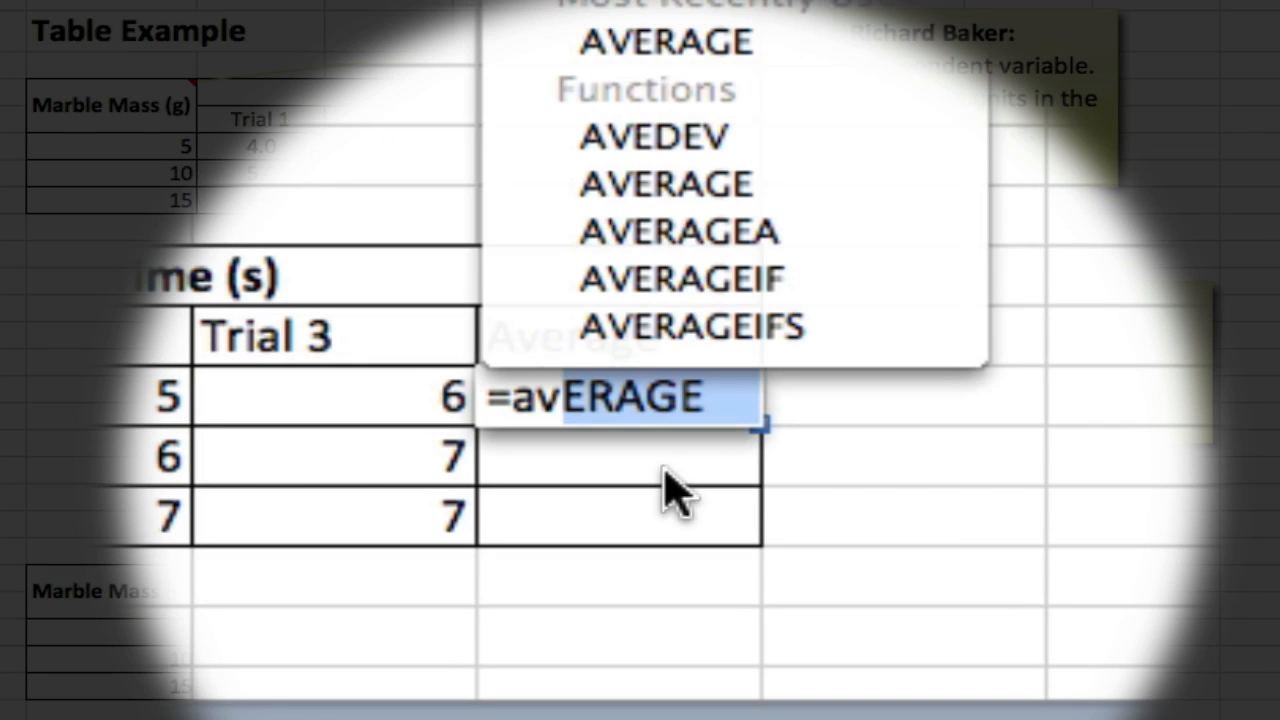
{"action": "type", "text": "e"}
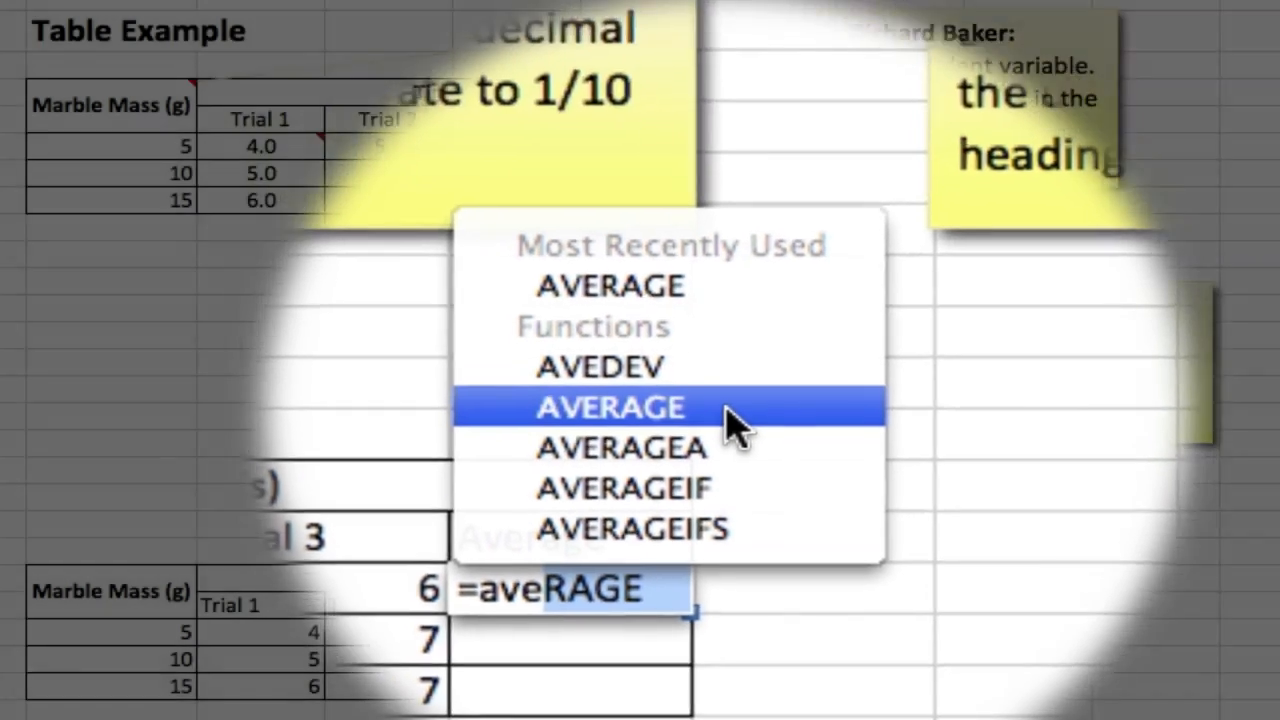
{"action": "double_click", "coordinate": [727, 337]}
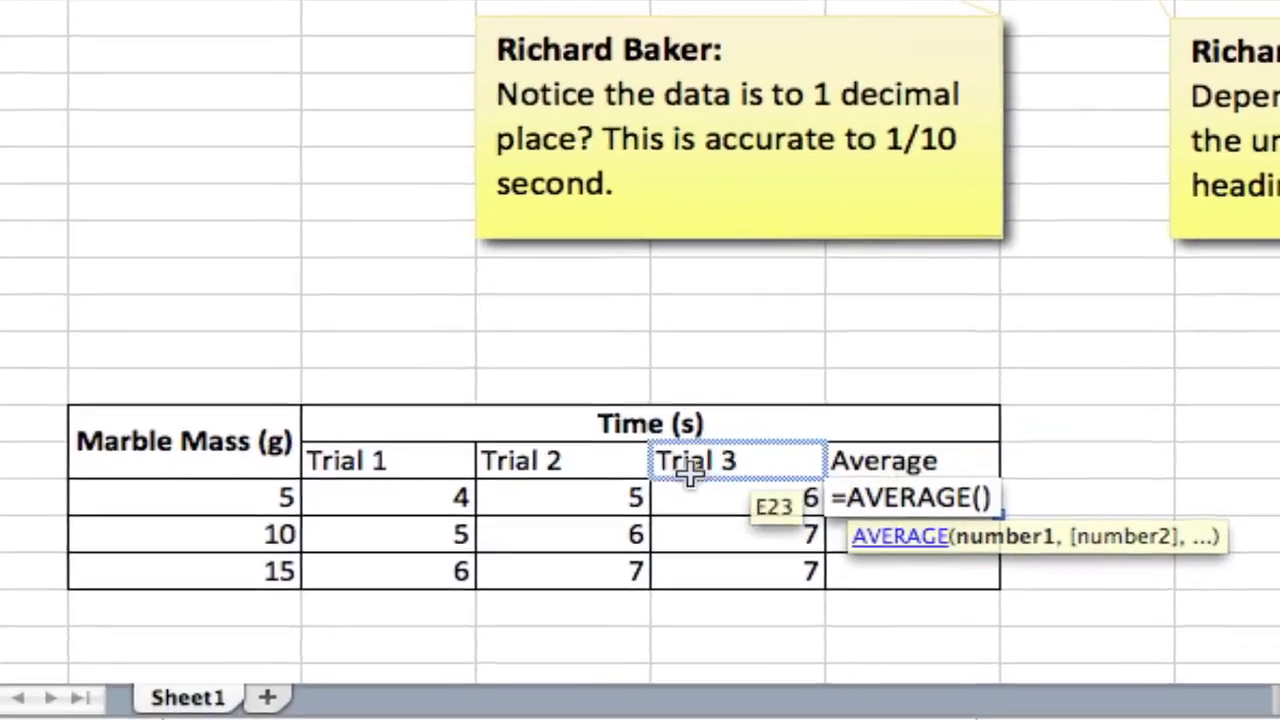
{"action": "left_click", "coordinate": [296, 636]}
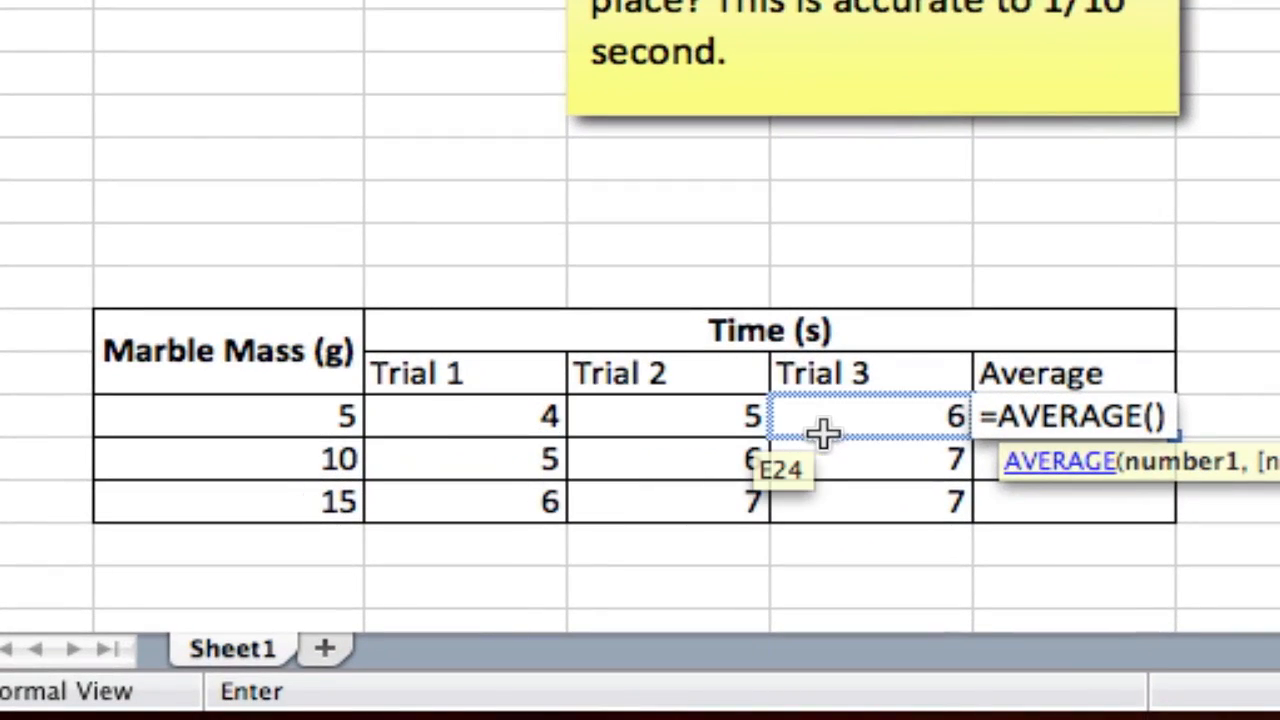
{"action": "left_click", "coordinate": [542, 432]}
{"action": "left_click_drag", "start_coordinate": [542, 432], "coordinate": [827, 425]}
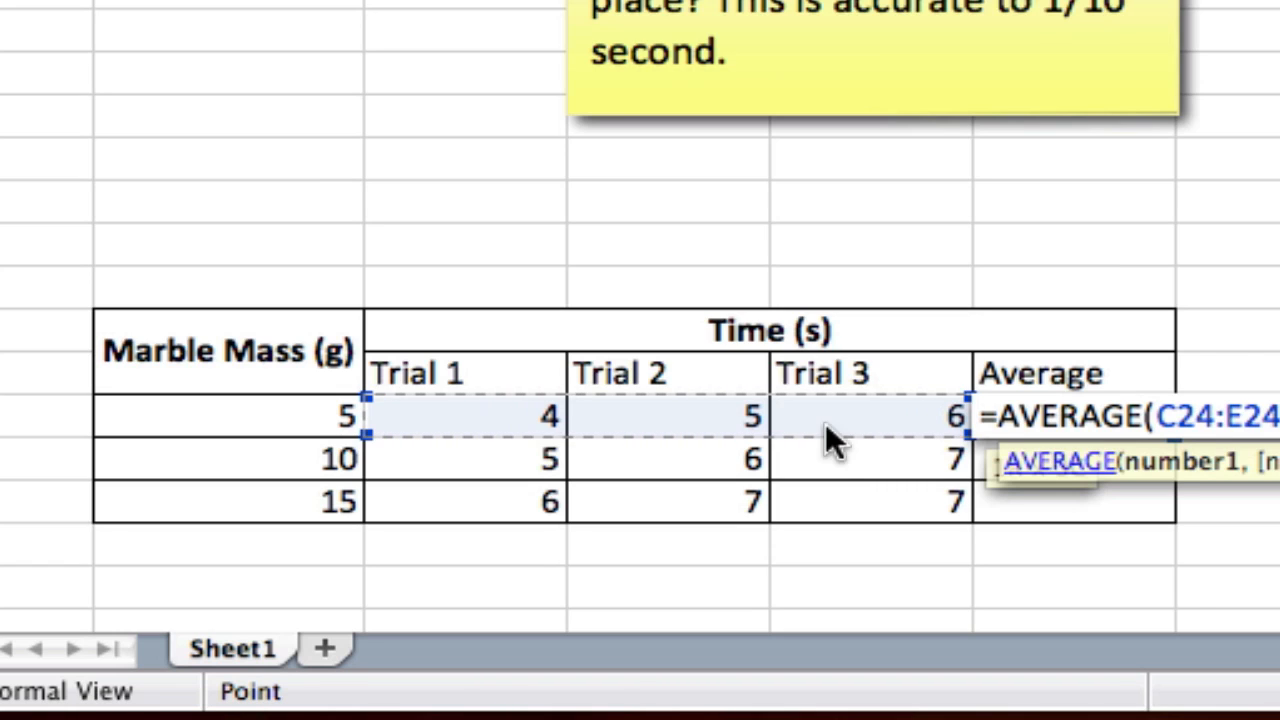
{"action": "key", "text": "Return"}
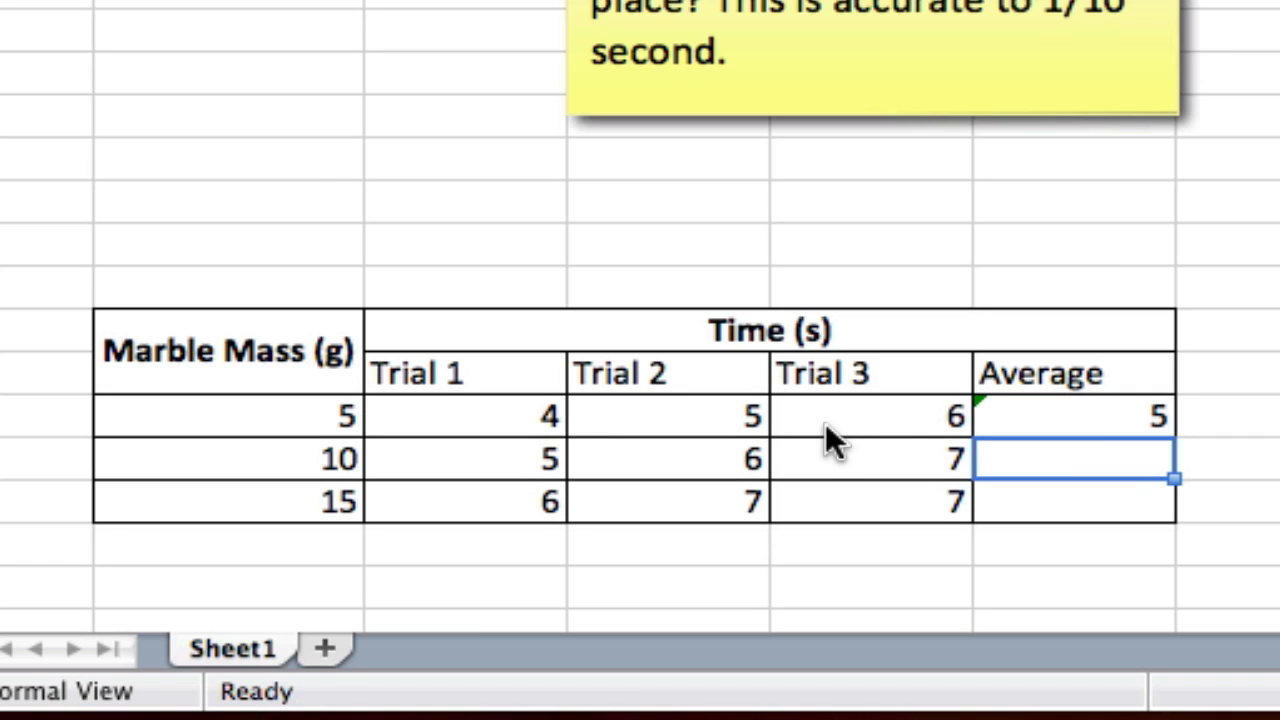
Fill the average formula from cell F24 down to F26 and check the filled cells.
{"action": "left_click", "coordinate": [1077, 420]}
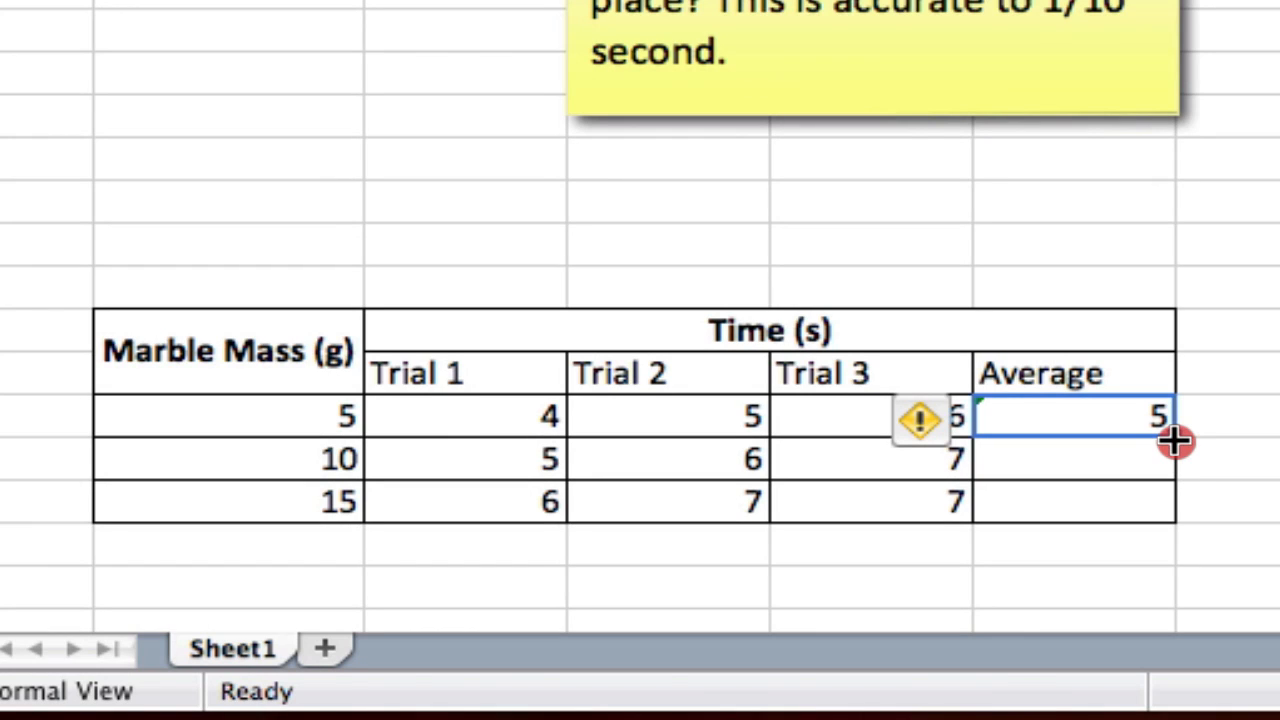
{"action": "left_click_drag", "start_coordinate": [1175, 441], "coordinate": [1177, 514]}
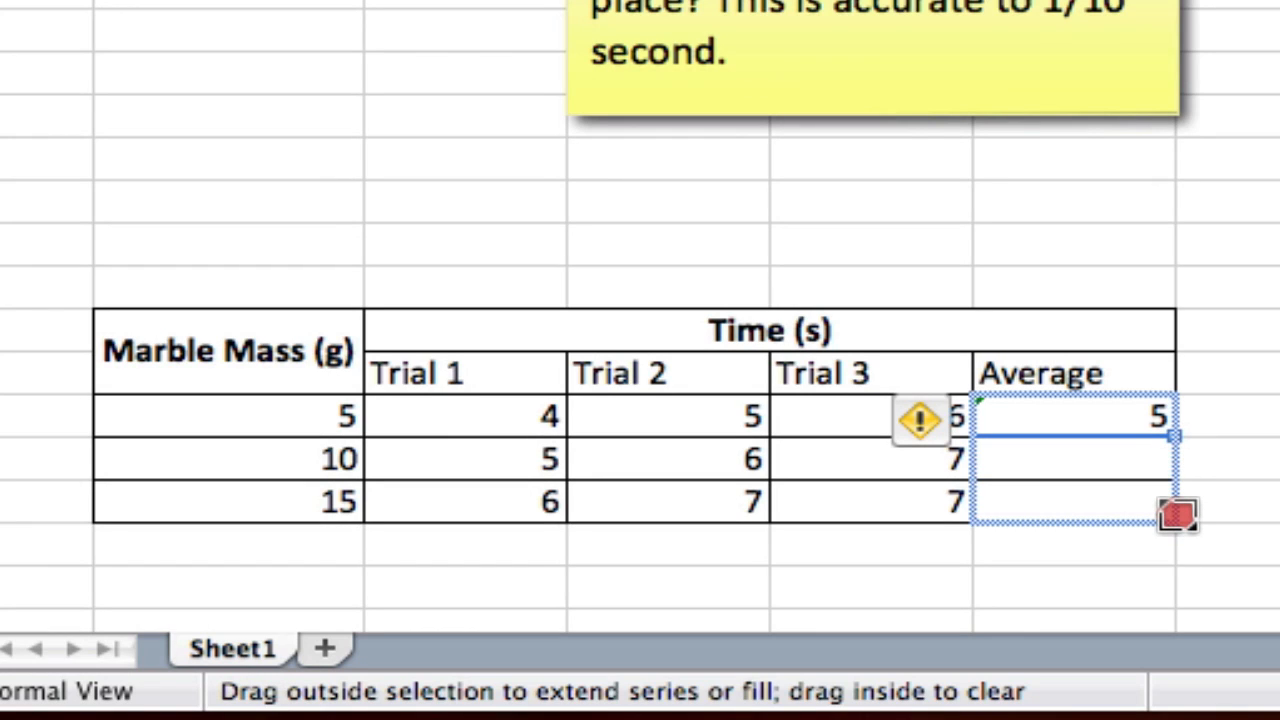
{"action": "left_click_drag", "start_coordinate": [1177, 514], "coordinate": [1175, 514]}
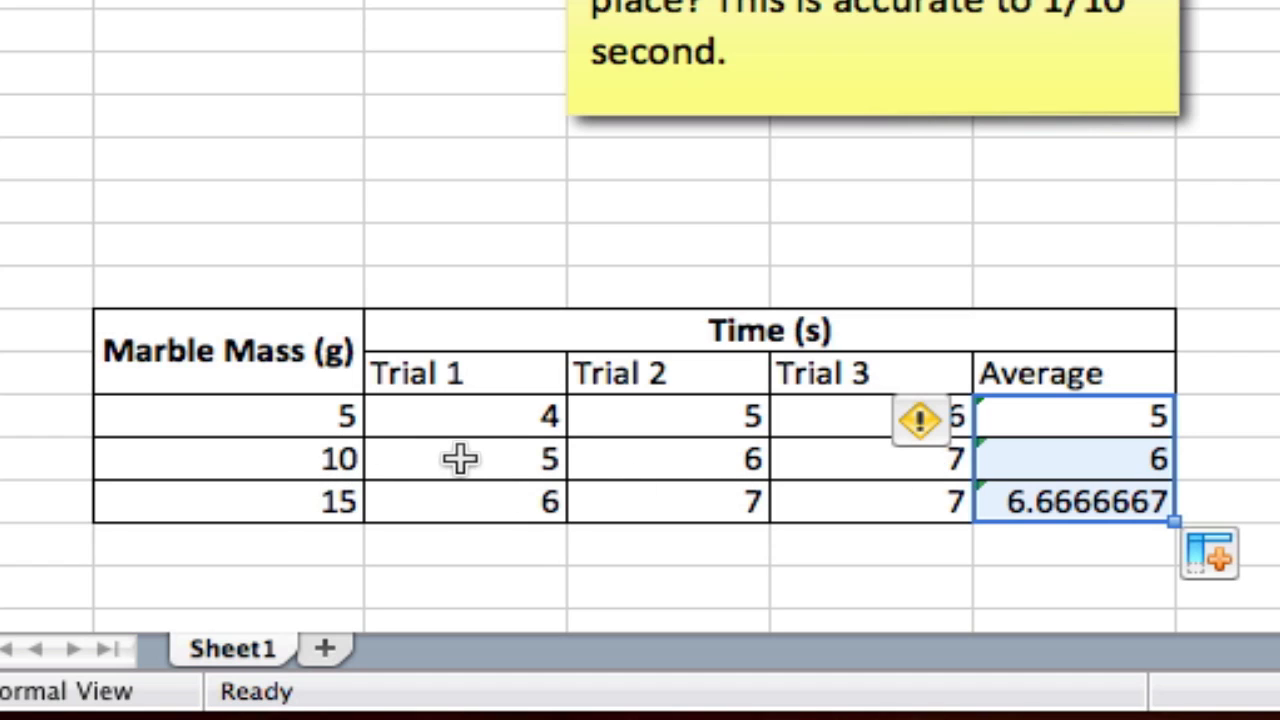
{"action": "left_click", "coordinate": [1104, 455]}
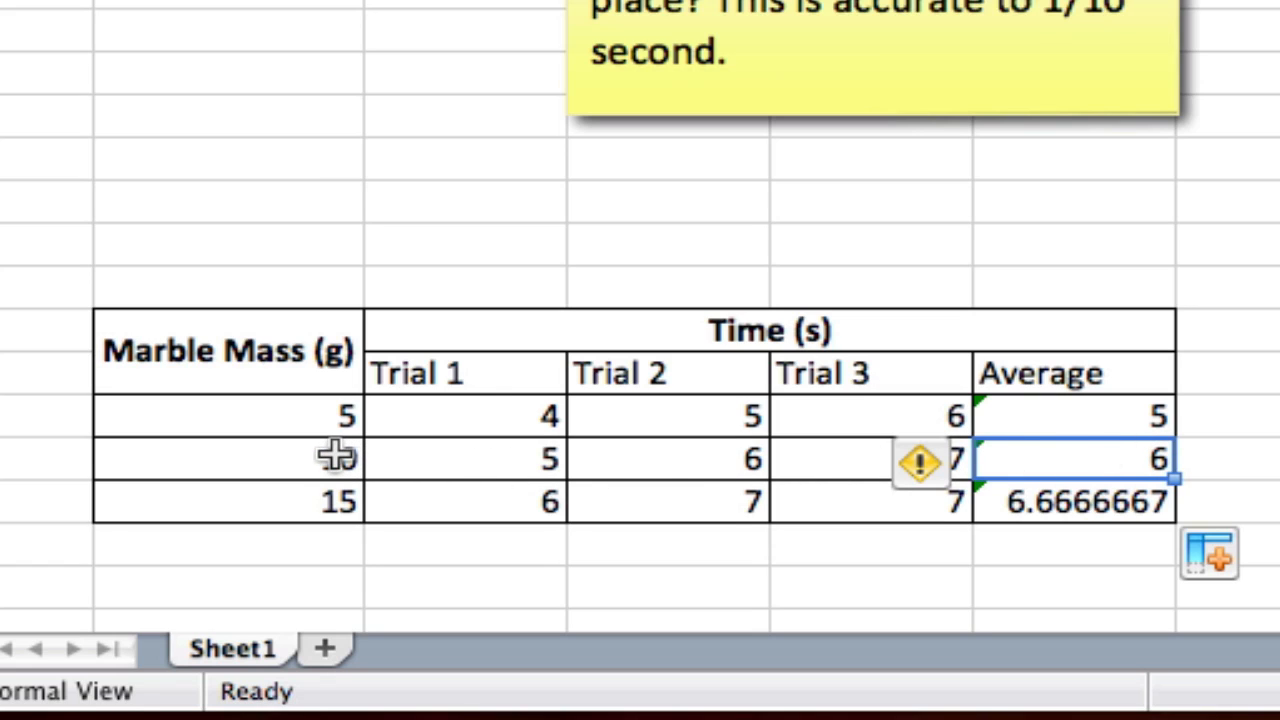
{"action": "left_click", "coordinate": [1064, 508]}
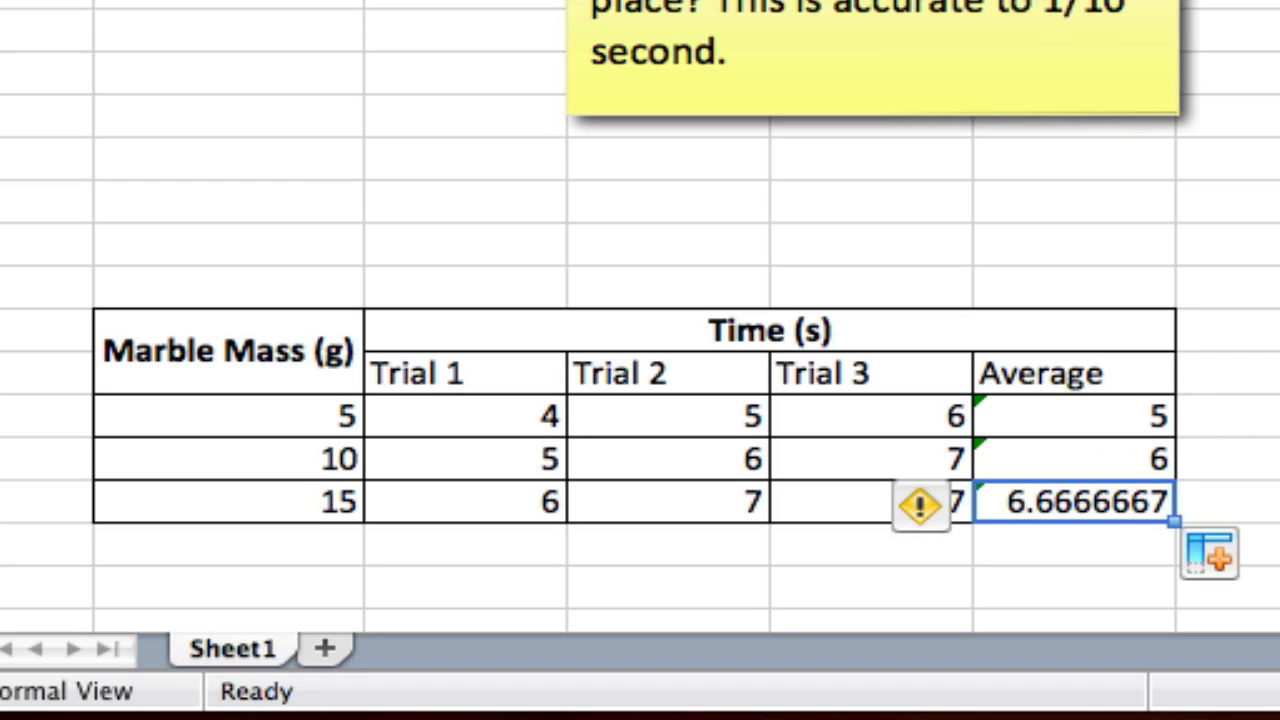
{"action": "left_click", "coordinate": [1278, 420]}
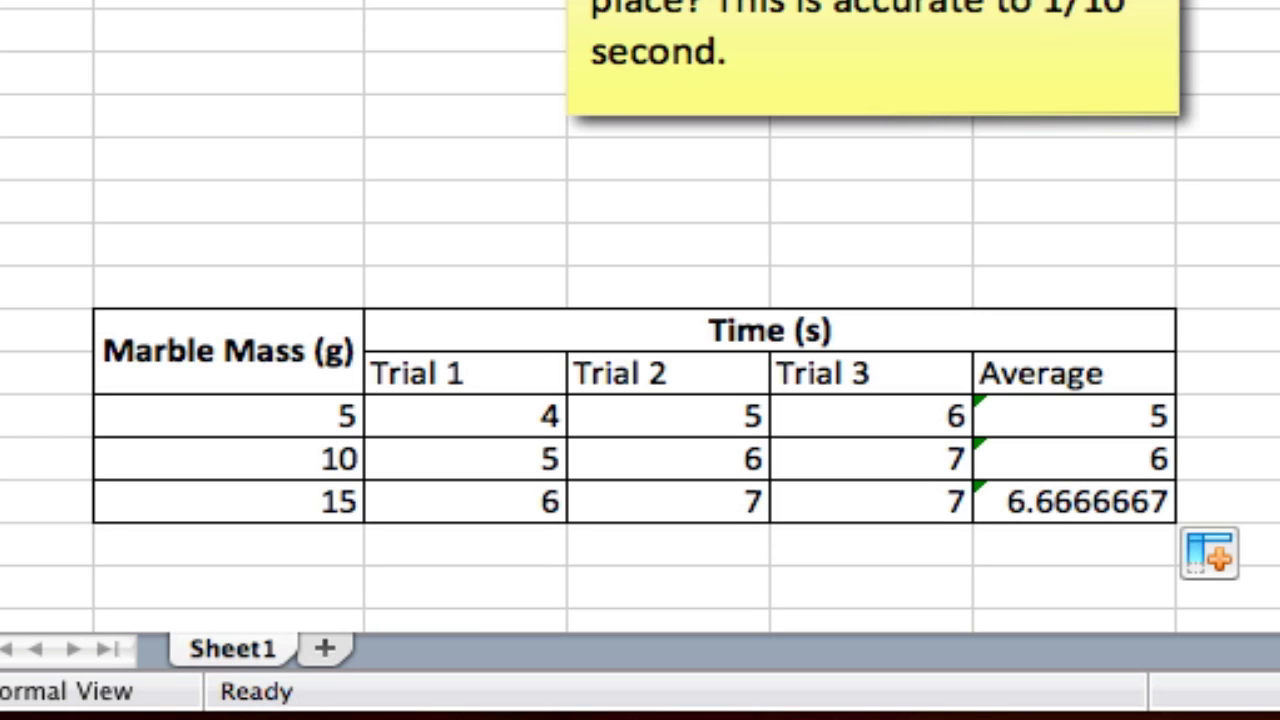
Test the average's recalculation by setting the 10 g marble's Trial 2 time in D25 to 1, and restore it to 6.
{"action": "left_click", "coordinate": [710, 458]}
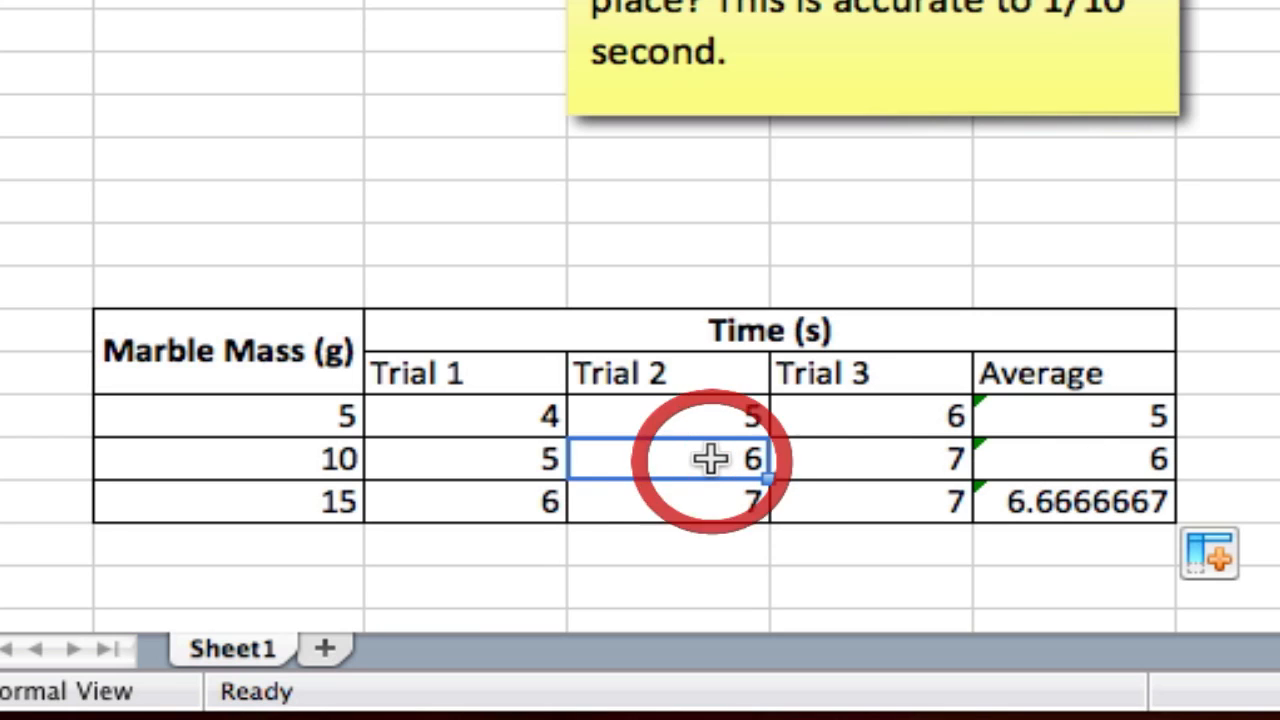
{"action": "type", "text": "1"}
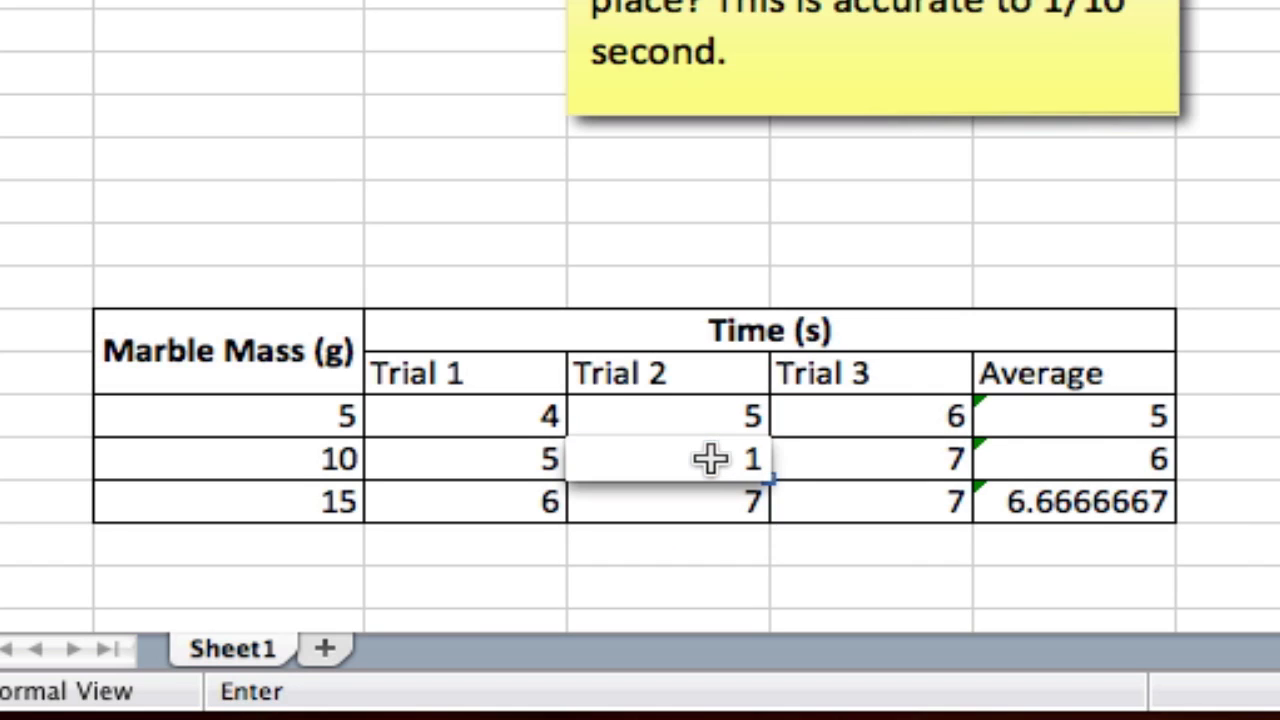
{"action": "key", "text": "Return"}
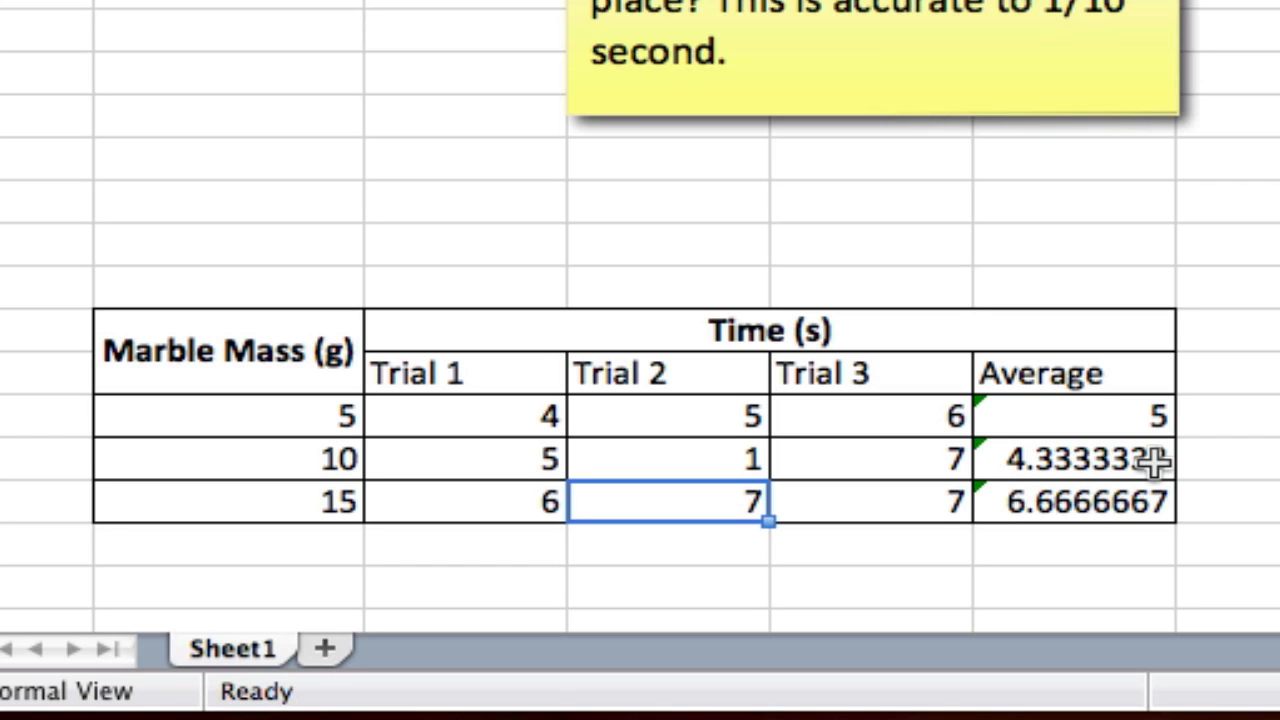
{"action": "left_click", "coordinate": [726, 455]}
{"action": "type", "text": "6"}
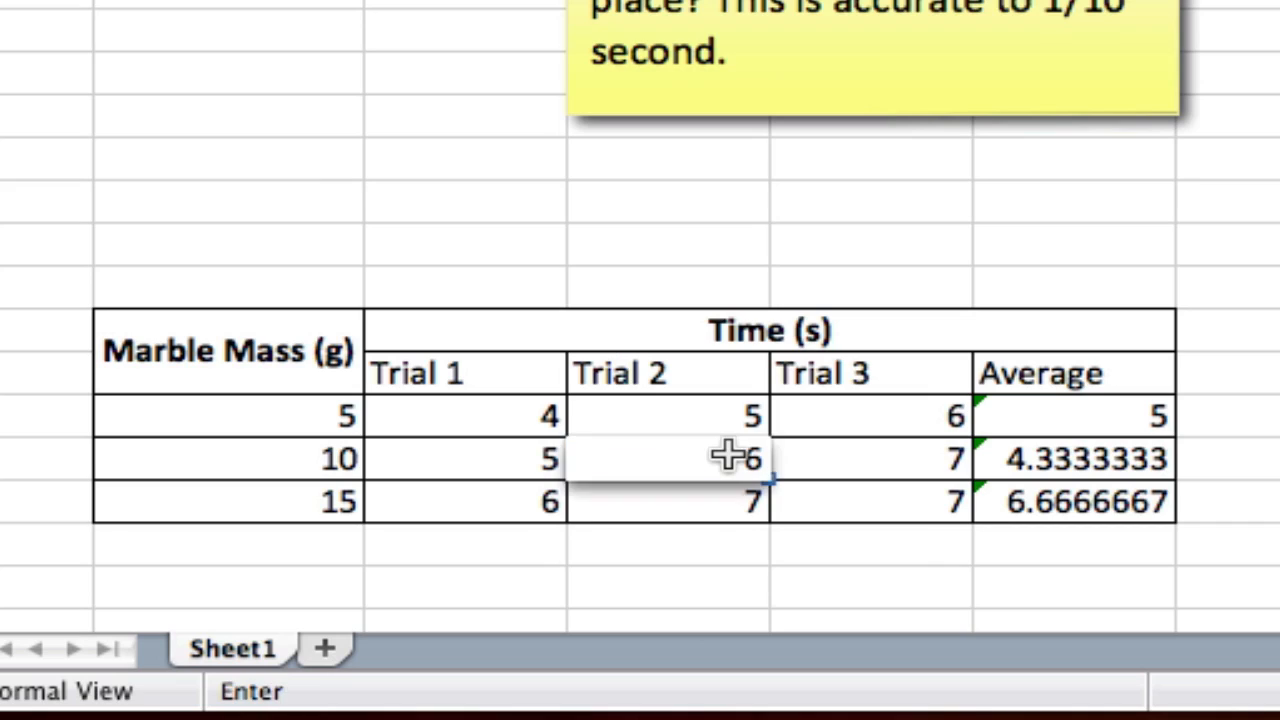
{"action": "key", "text": "Return"}
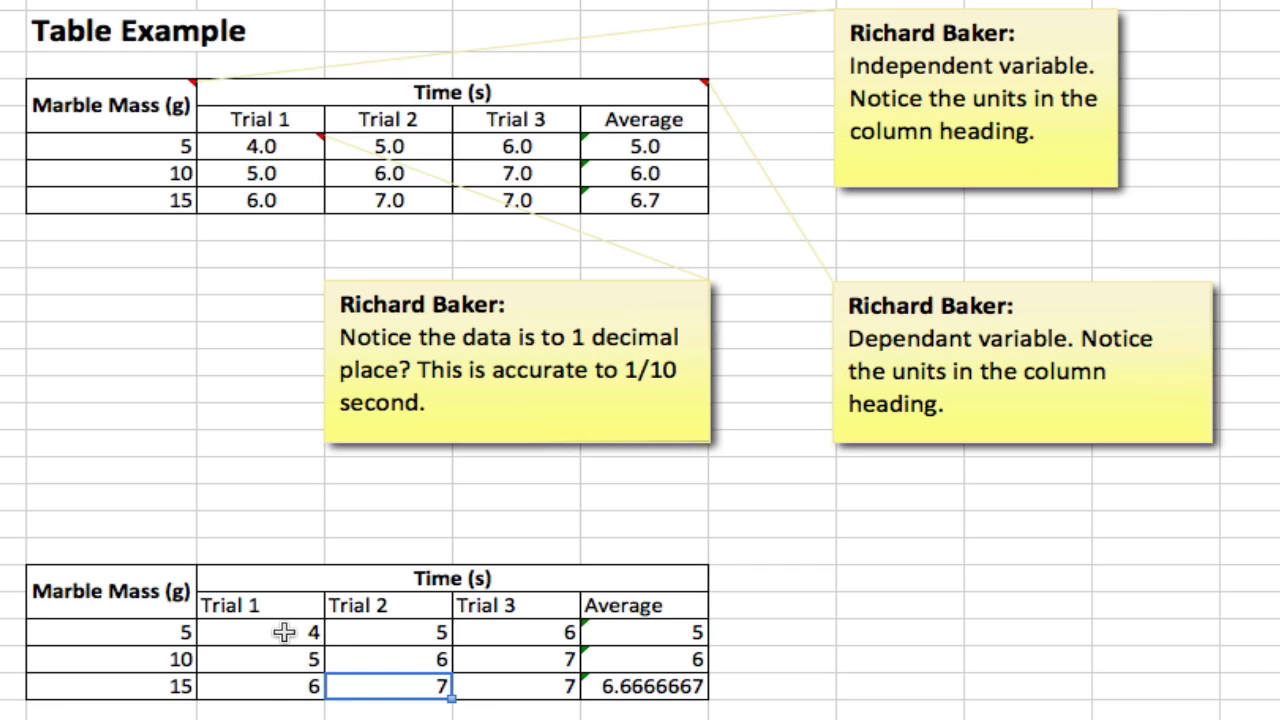
Format the trial times and averages in cells C24 to F26 as numbers with one decimal place.
{"action": "left_click_drag", "start_coordinate": [285, 632], "coordinate": [616, 686]}
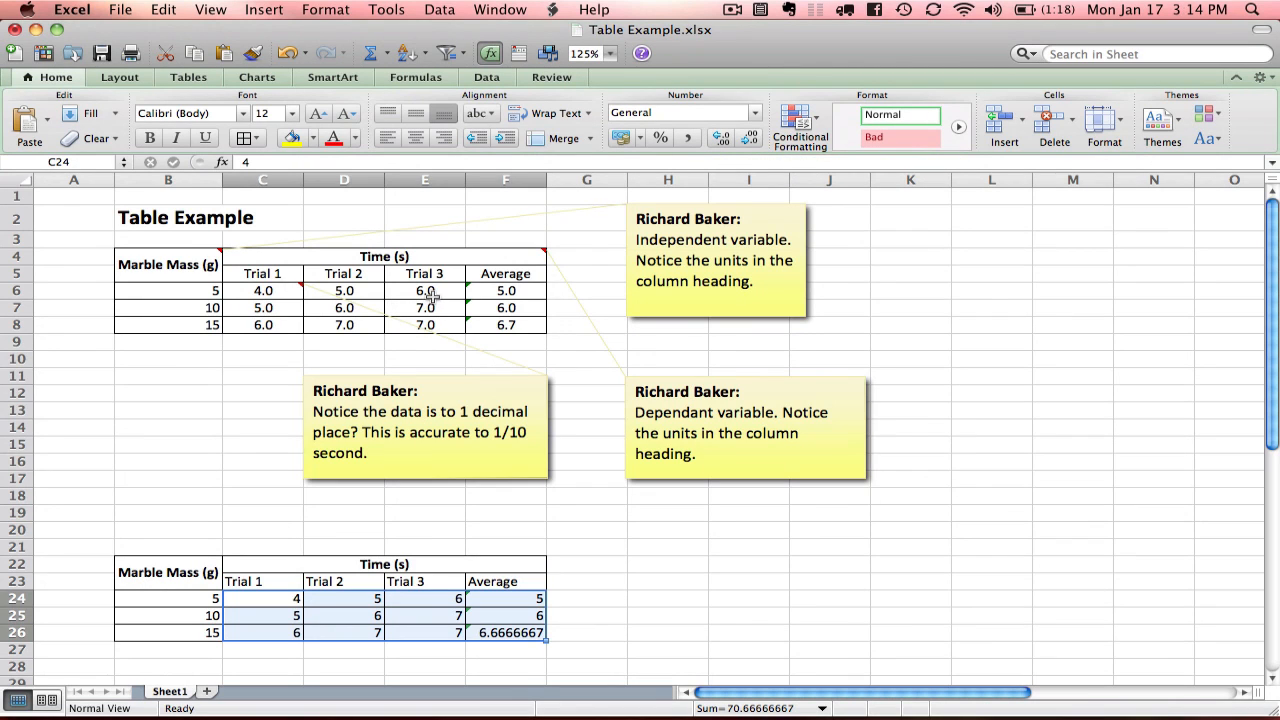
{"action": "left_click", "coordinate": [722, 140]}
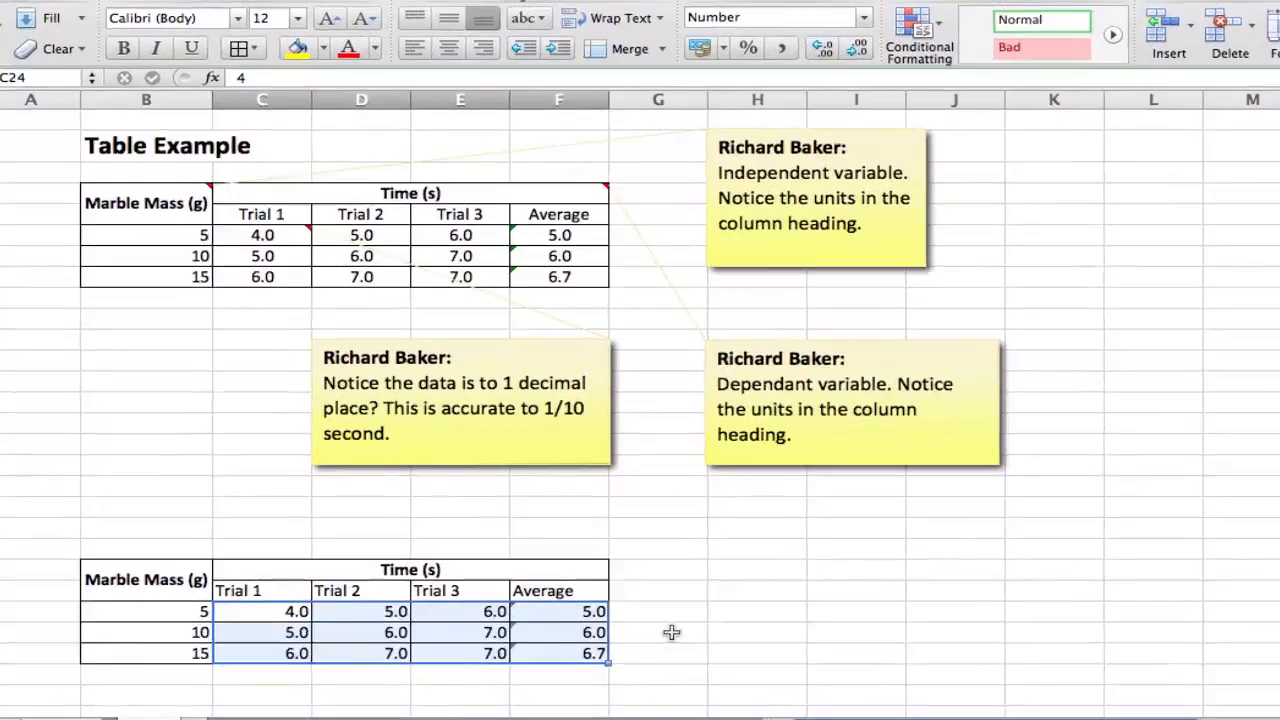
{"action": "left_click", "coordinate": [671, 632]}
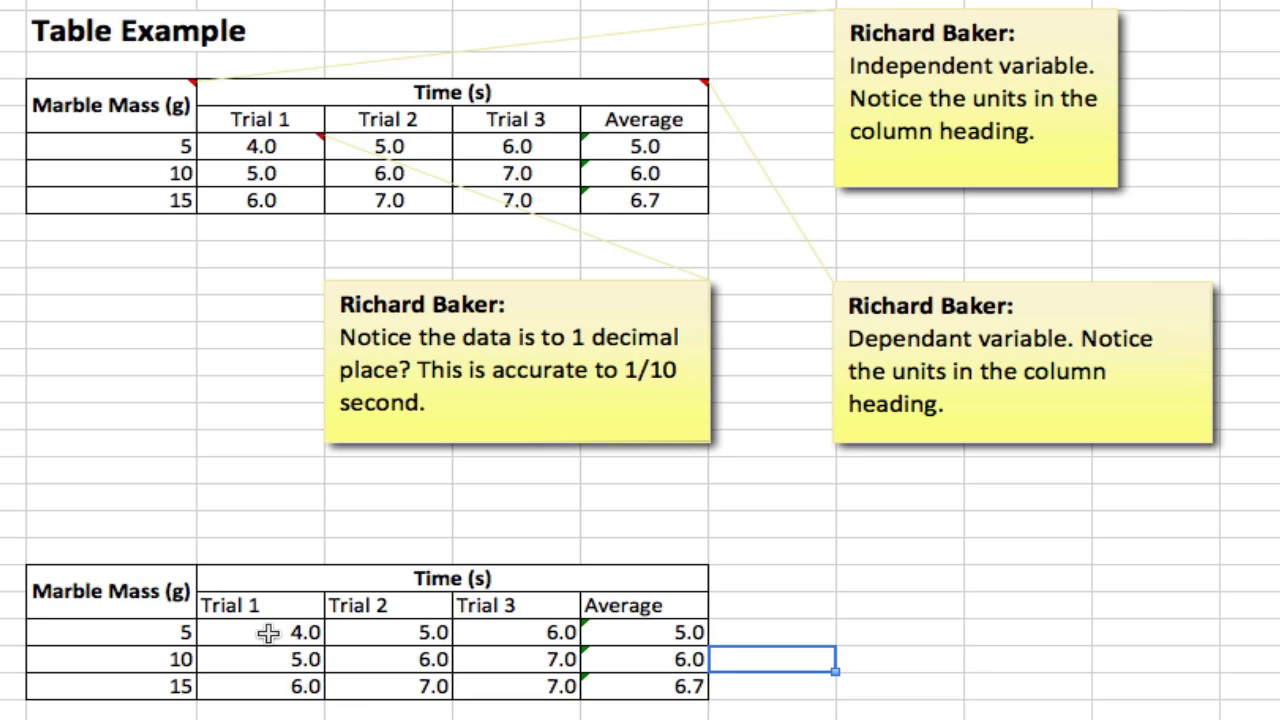
Center the trial times and averages horizontally in cells C24 to F26.
{"action": "left_click_drag", "start_coordinate": [268, 632], "coordinate": [655, 685]}
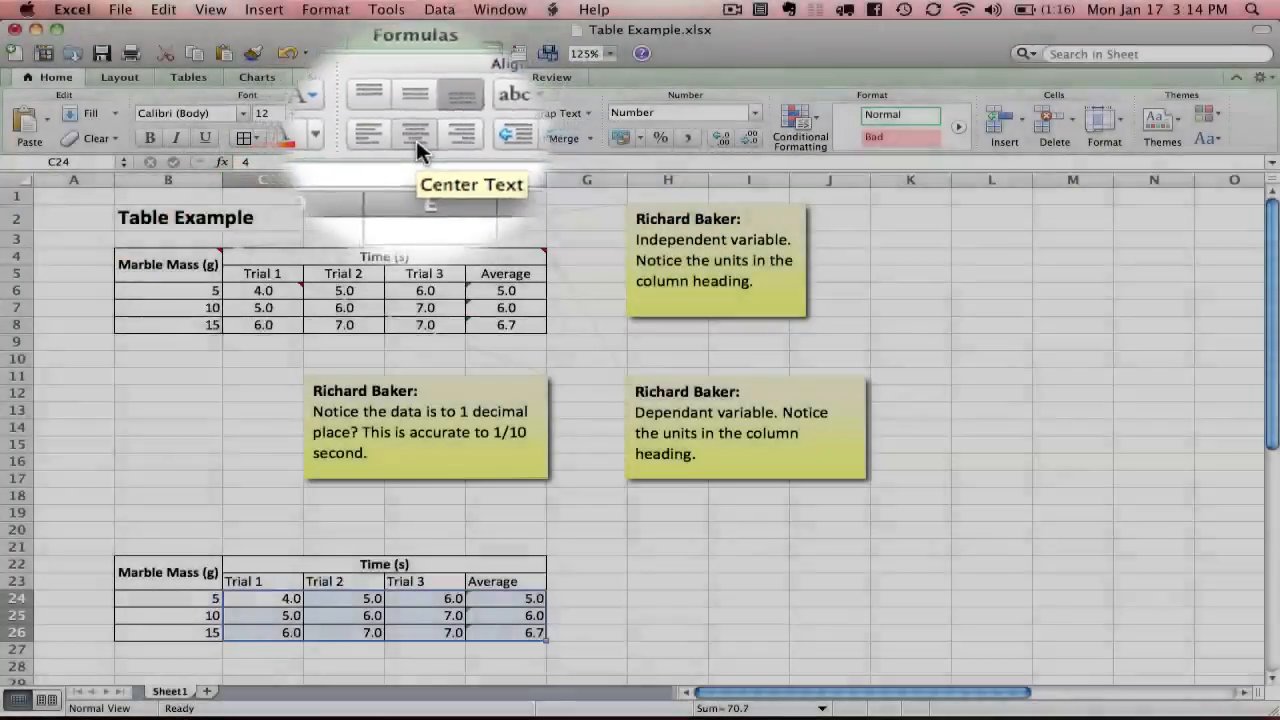
{"action": "left_click", "coordinate": [416, 140]}
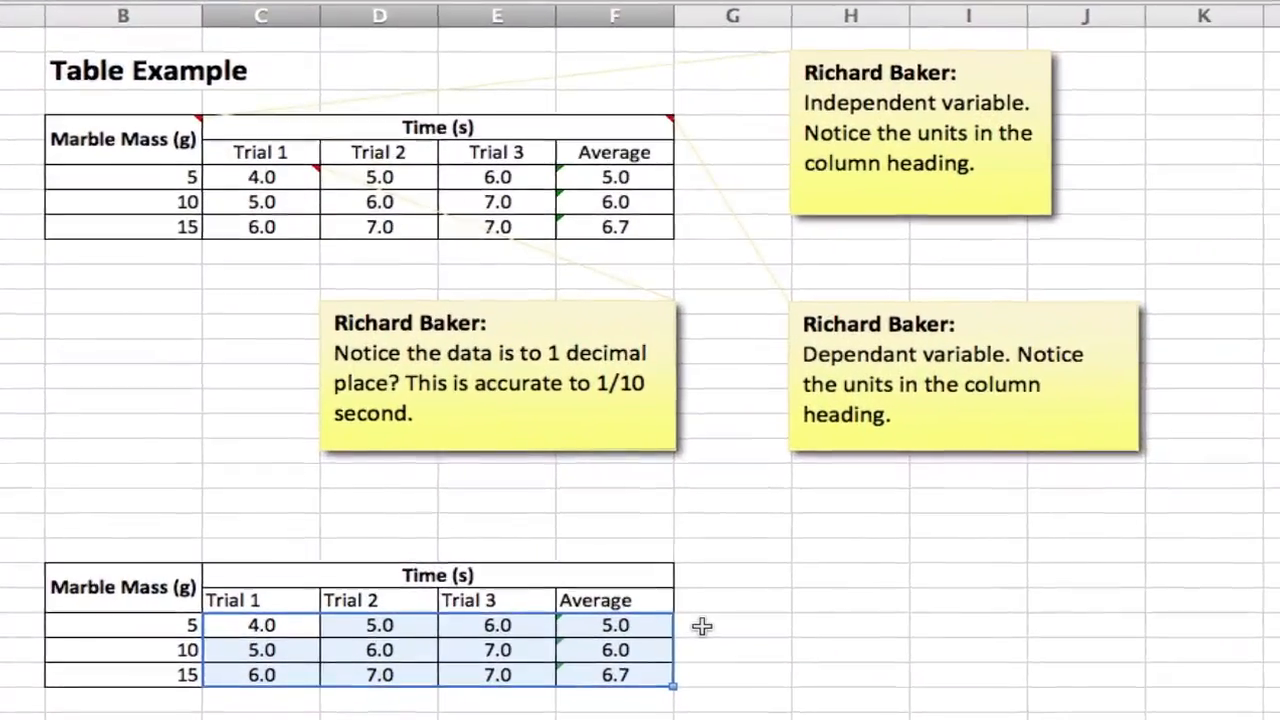
{"action": "left_click", "coordinate": [692, 620]}
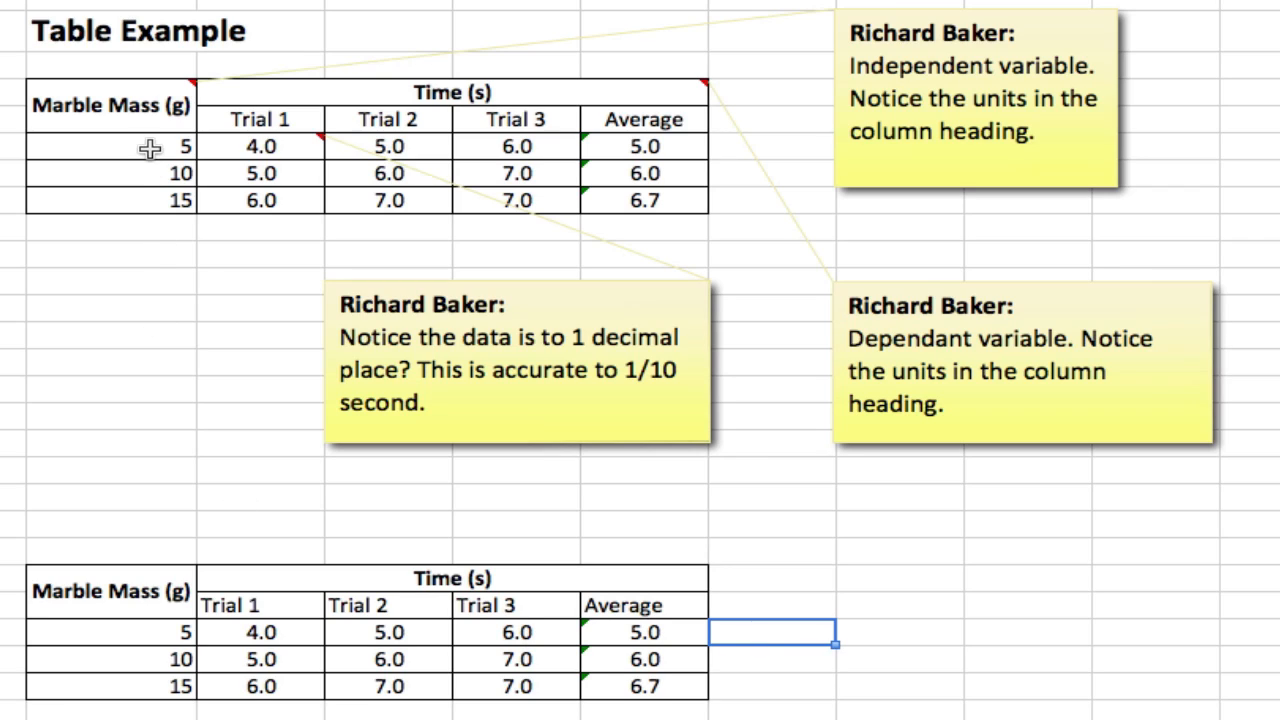
Center the marble mass values in both tables, cells B6 to B8 and B24 to B26.
{"action": "left_click_drag", "start_coordinate": [150, 148], "coordinate": [152, 194]}
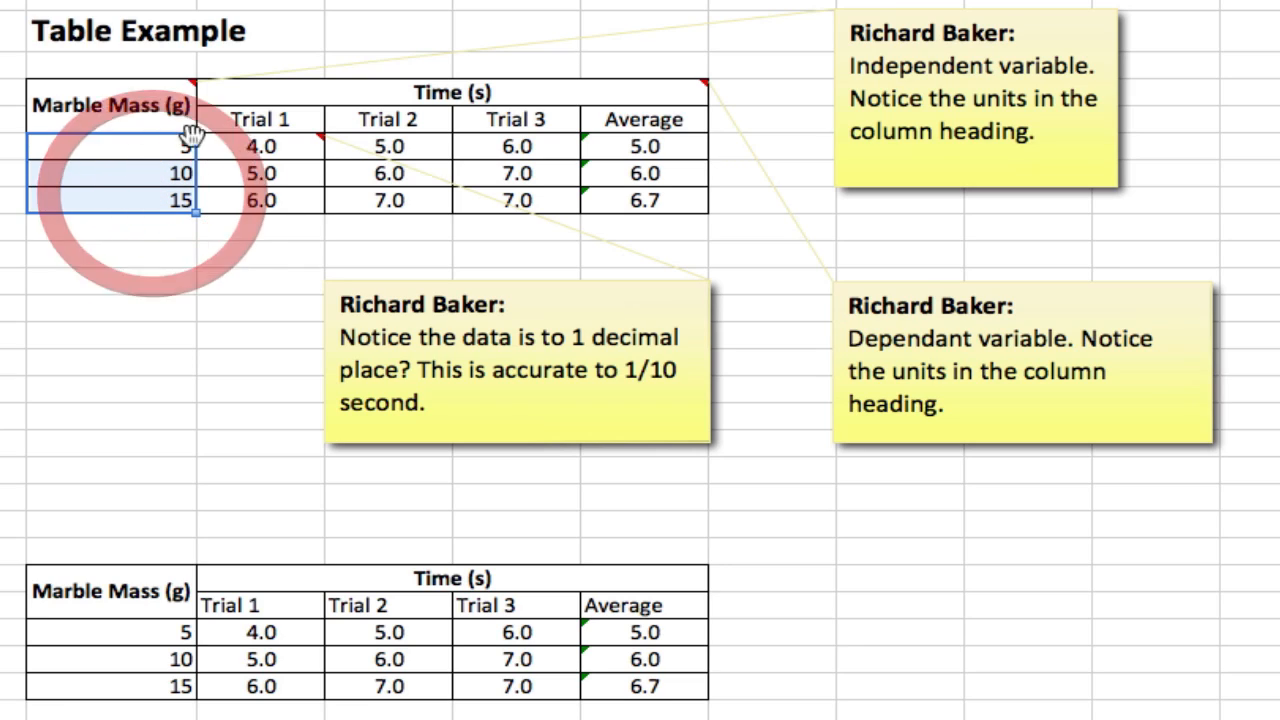
{"action": "key", "text": "super+e"}
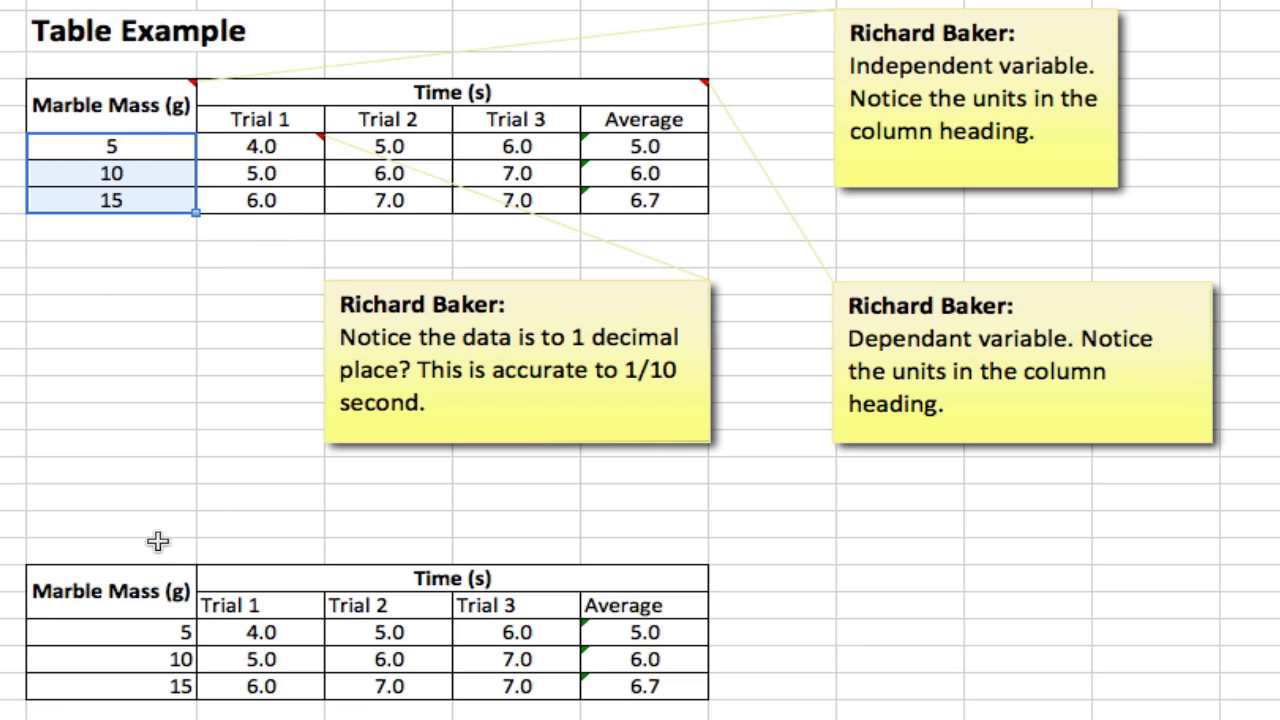
{"action": "left_click", "coordinate": [136, 632]}
{"action": "left_click_drag", "start_coordinate": [136, 632], "coordinate": [136, 685]}
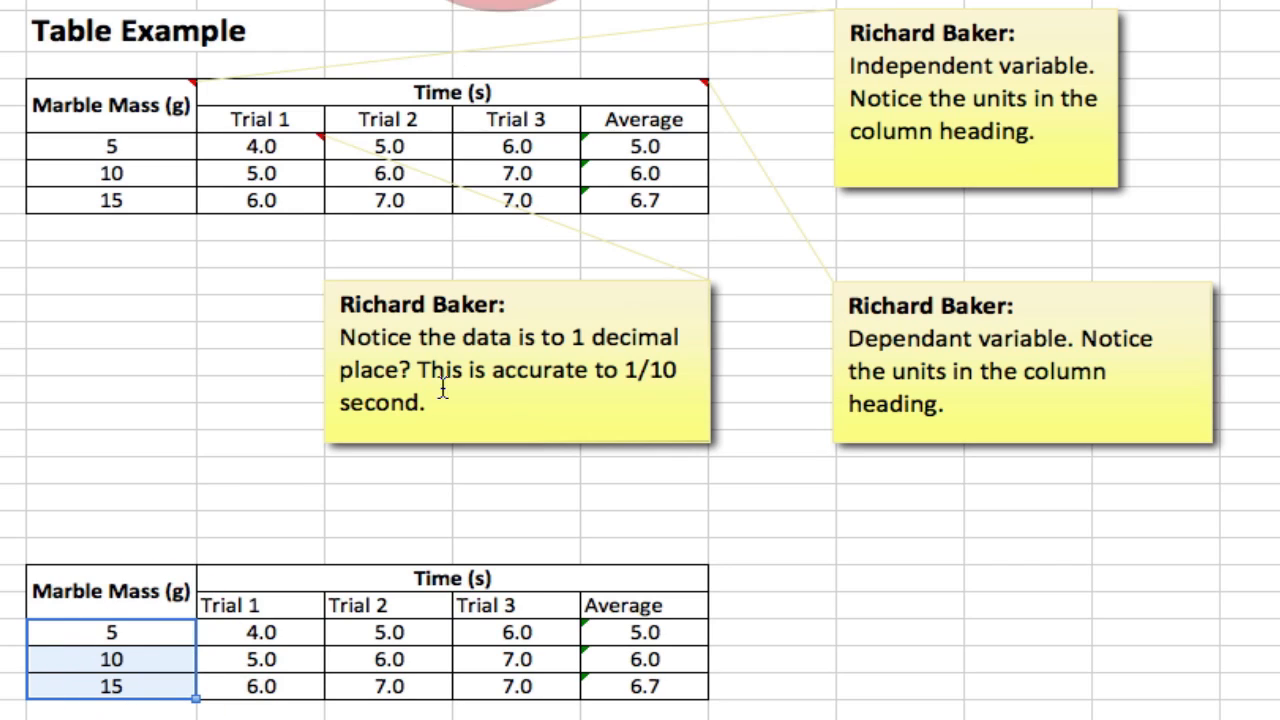
{"action": "key", "text": "super+e"}
{"action": "left_click", "coordinate": [886, 624]}
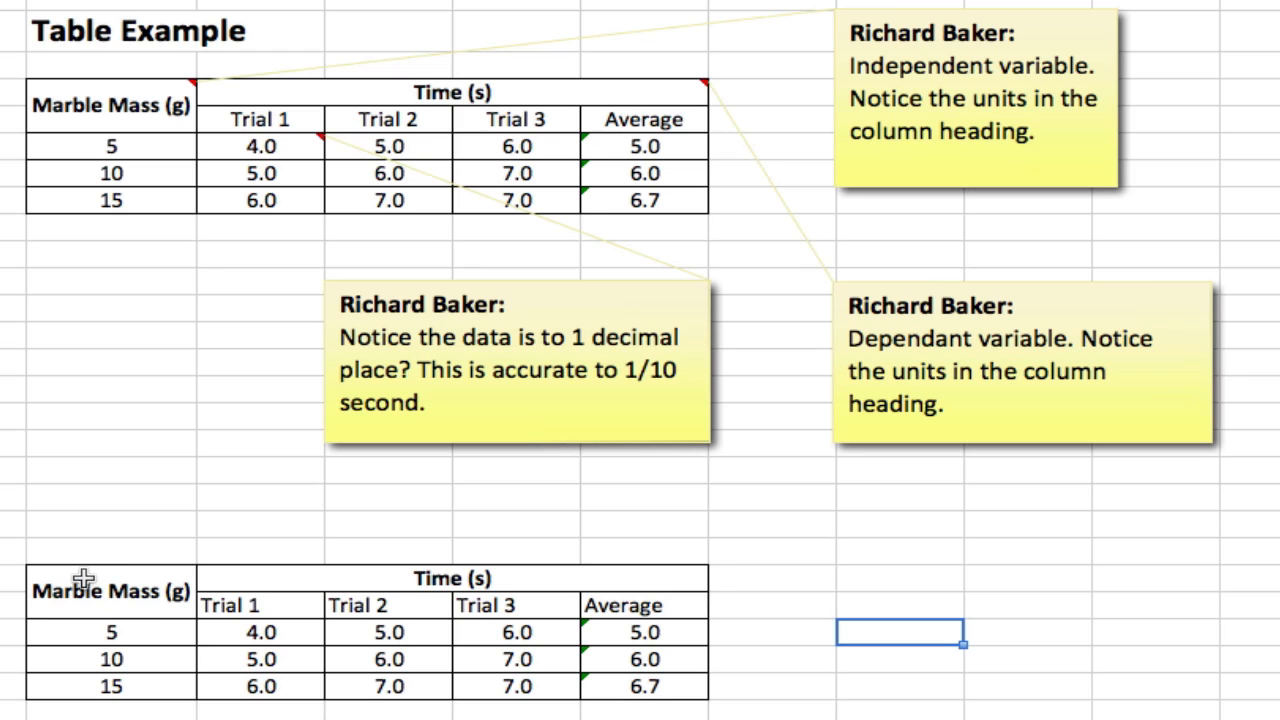
Copy the finished table in cells B22 to F26 and switch to Scientific Report Template.docx in Word.
{"action": "left_click_drag", "start_coordinate": [60, 575], "coordinate": [553, 684]}
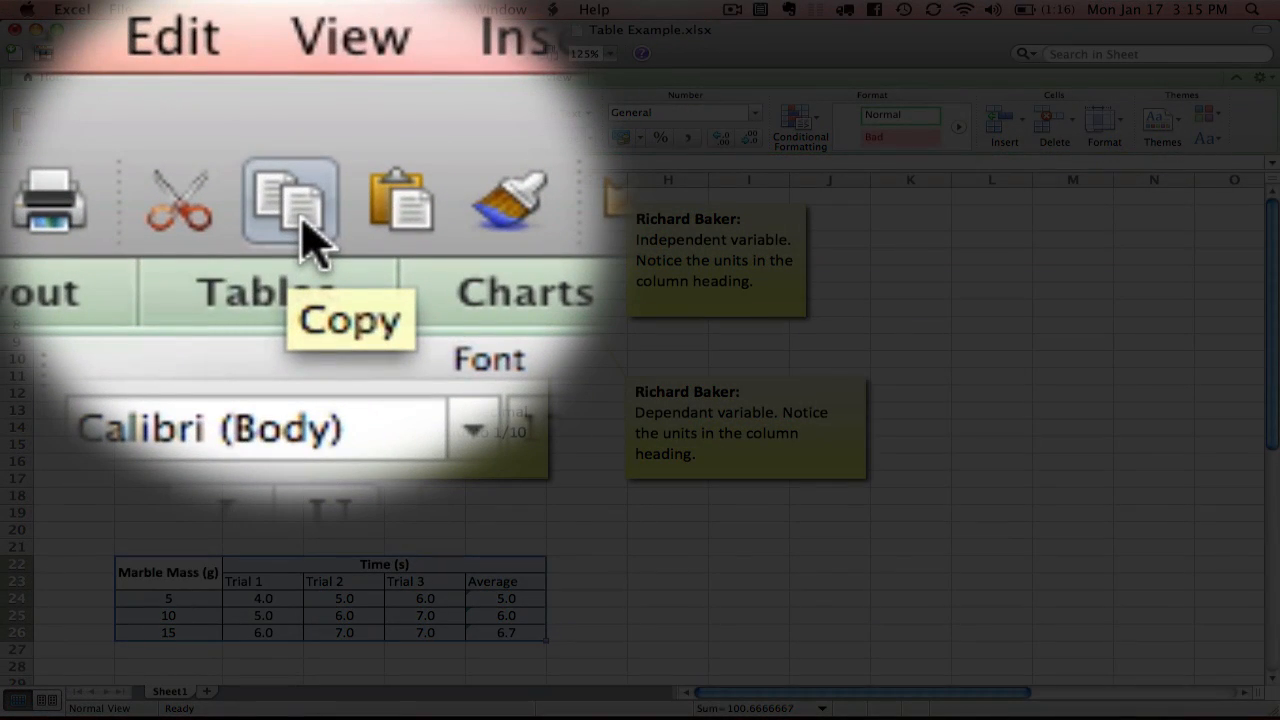
{"action": "left_click", "coordinate": [194, 54]}
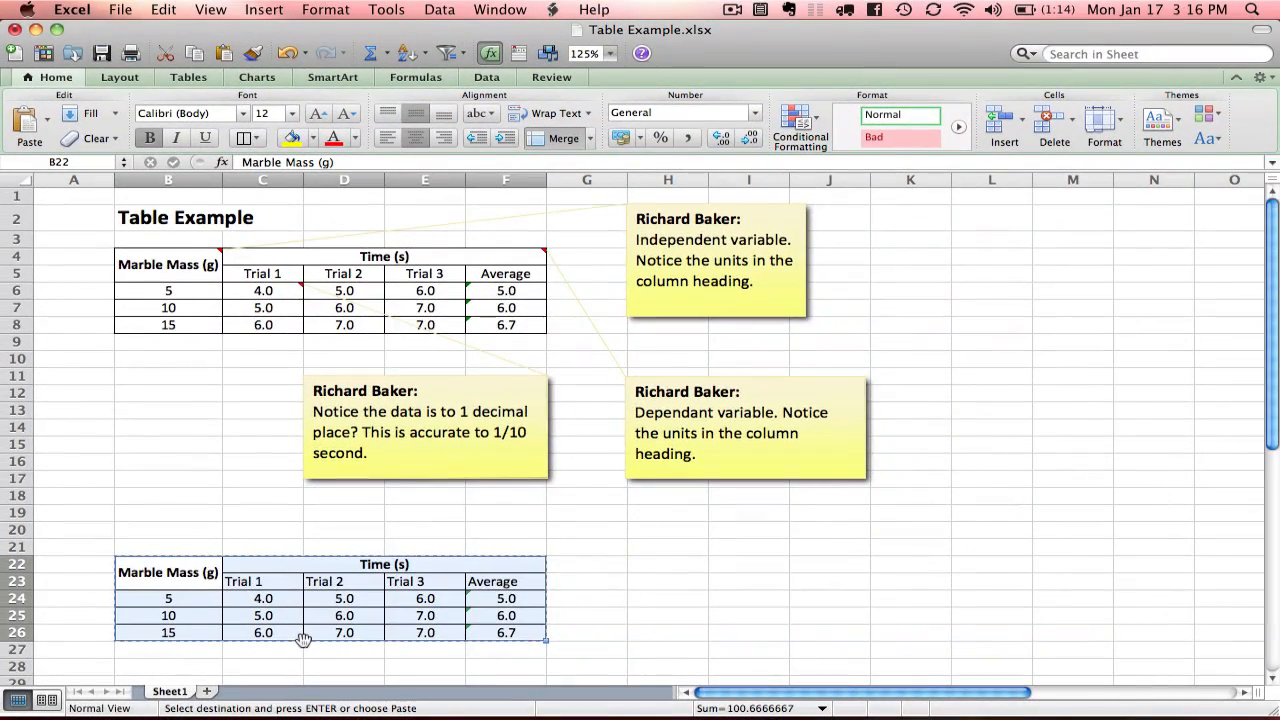
{"action": "key", "text": "super+Tab"}
{"action": "key", "text": "super+Tab"}
{"action": "key", "text": "super+Tab"}
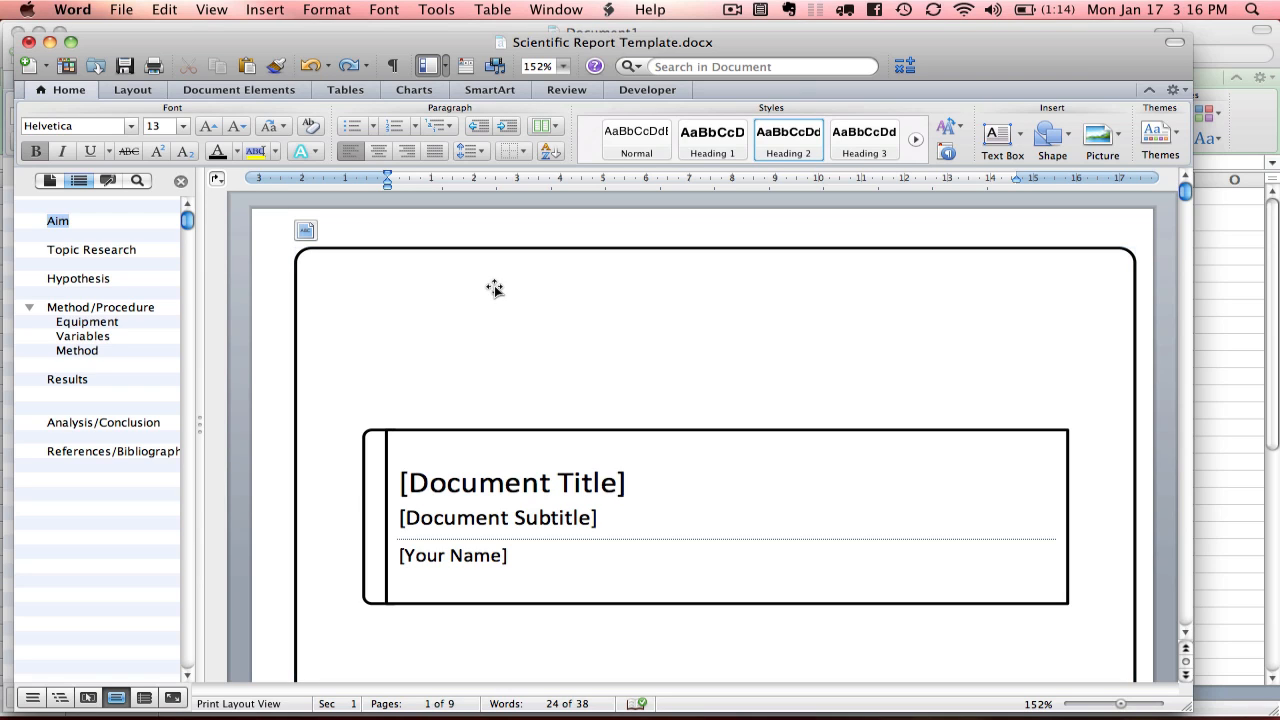
Go to the report's Results section and paste the copied table directly below the heading.
{"action": "scroll", "coordinate": [494, 288], "scroll_direction": "down", "scroll_amount": 3}
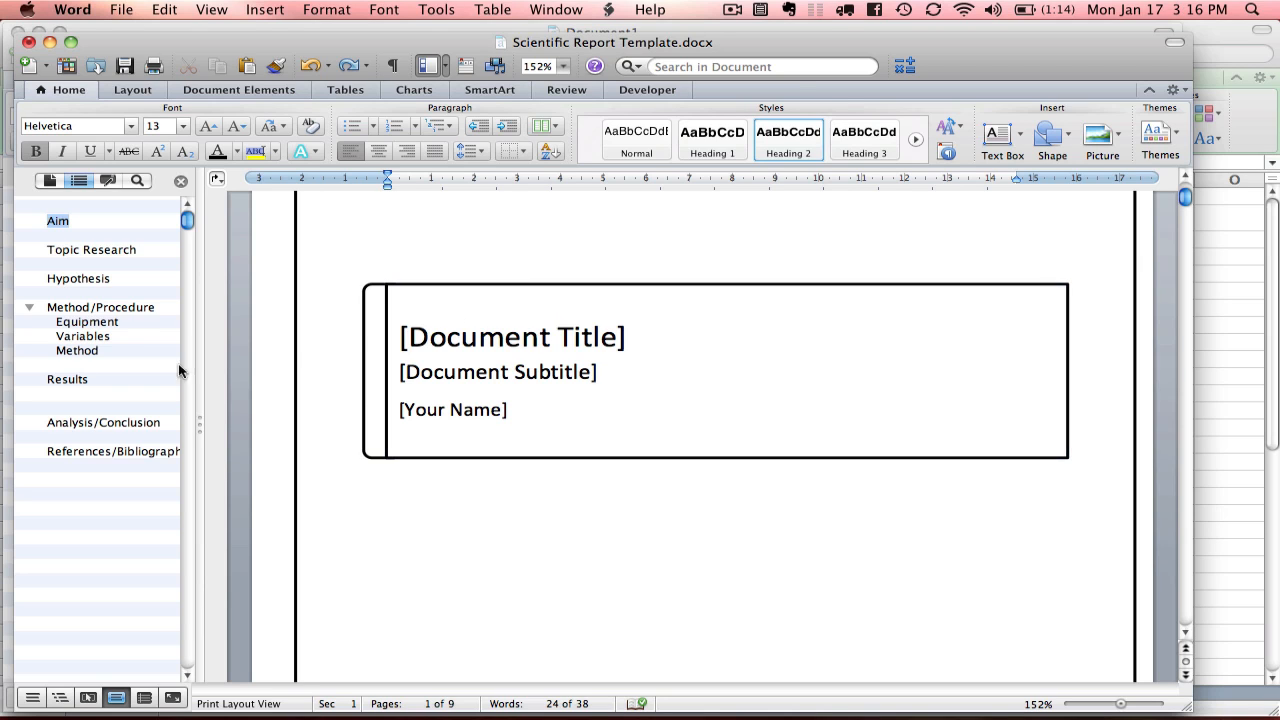
{"action": "left_click", "coordinate": [80, 380]}
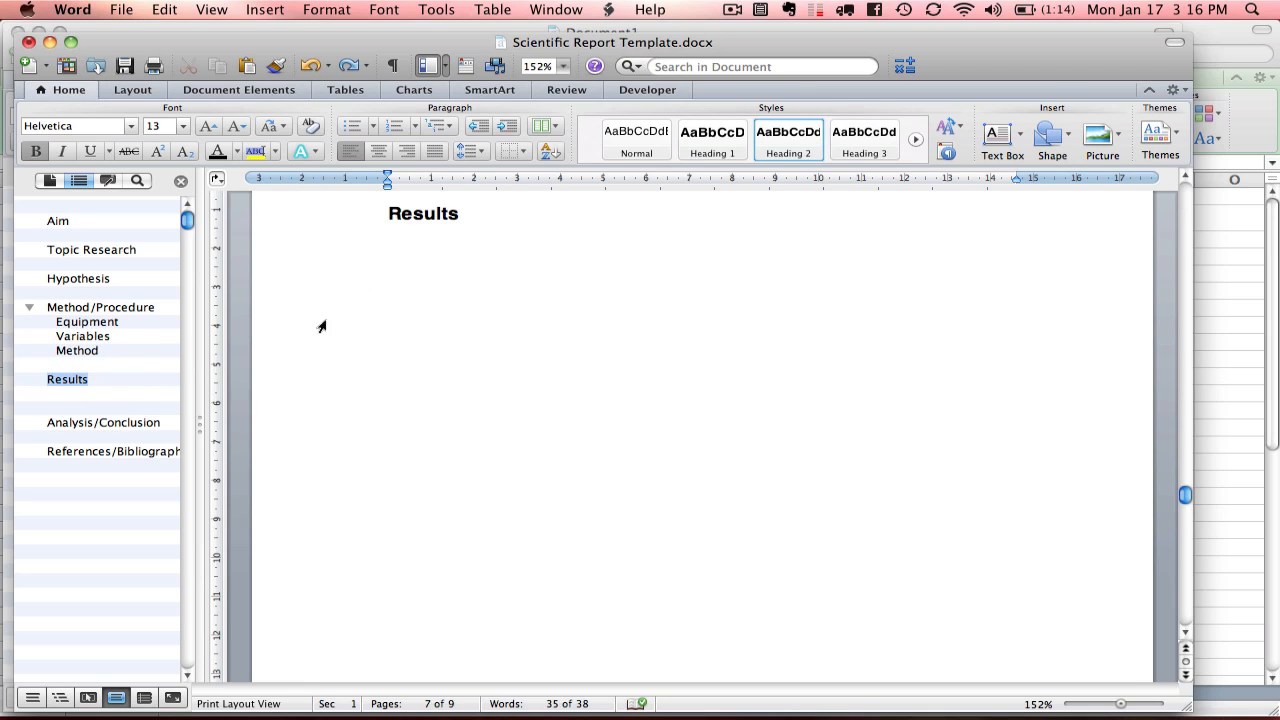
{"action": "left_click", "coordinate": [405, 244]}
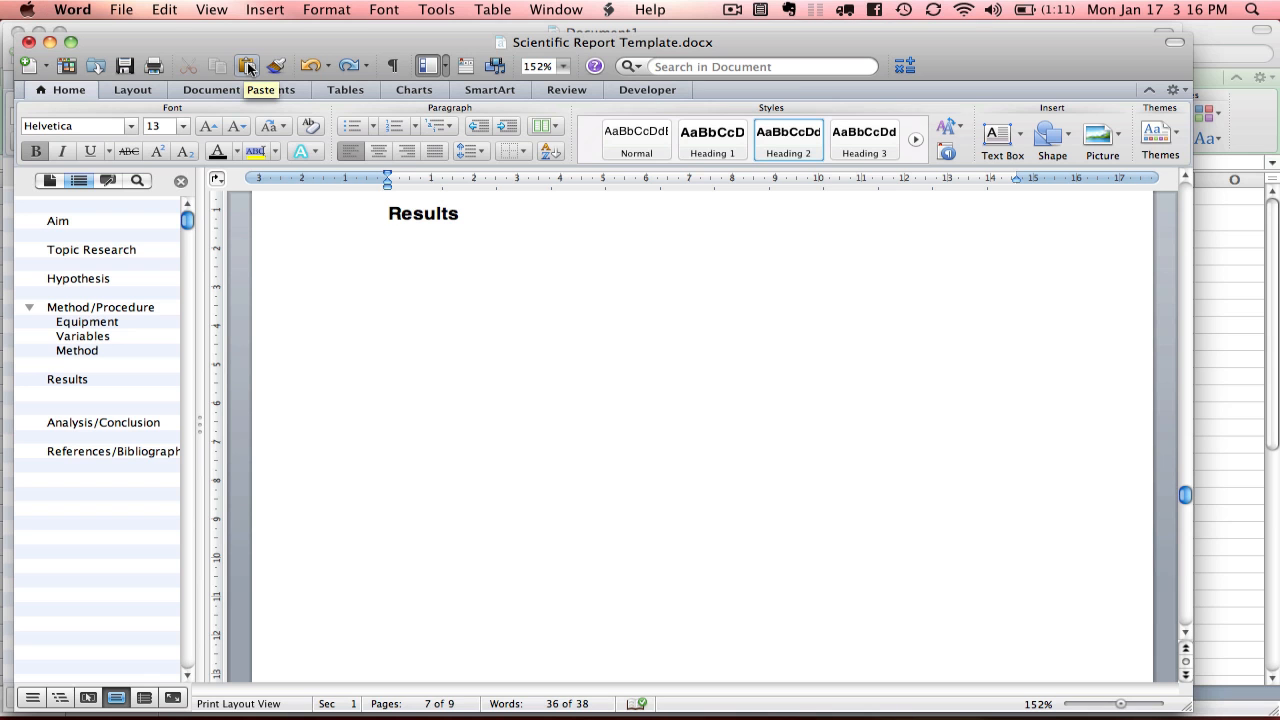
{"action": "left_click", "coordinate": [247, 66]}
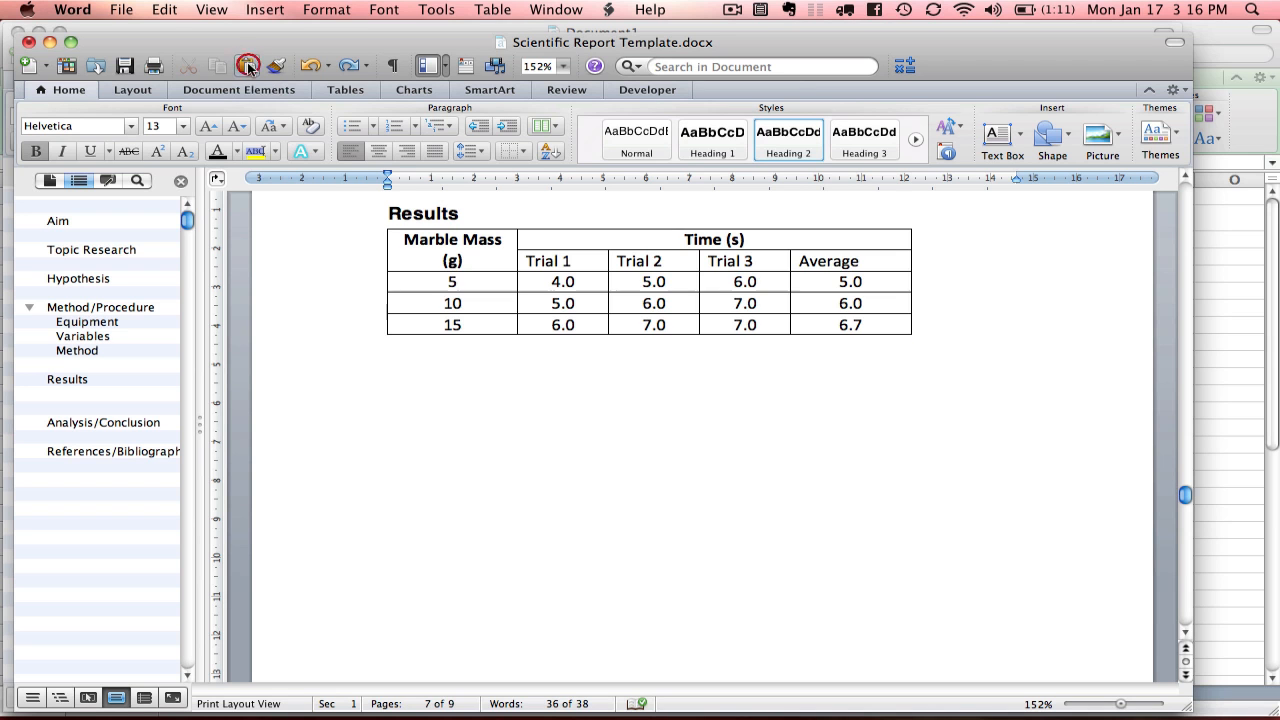